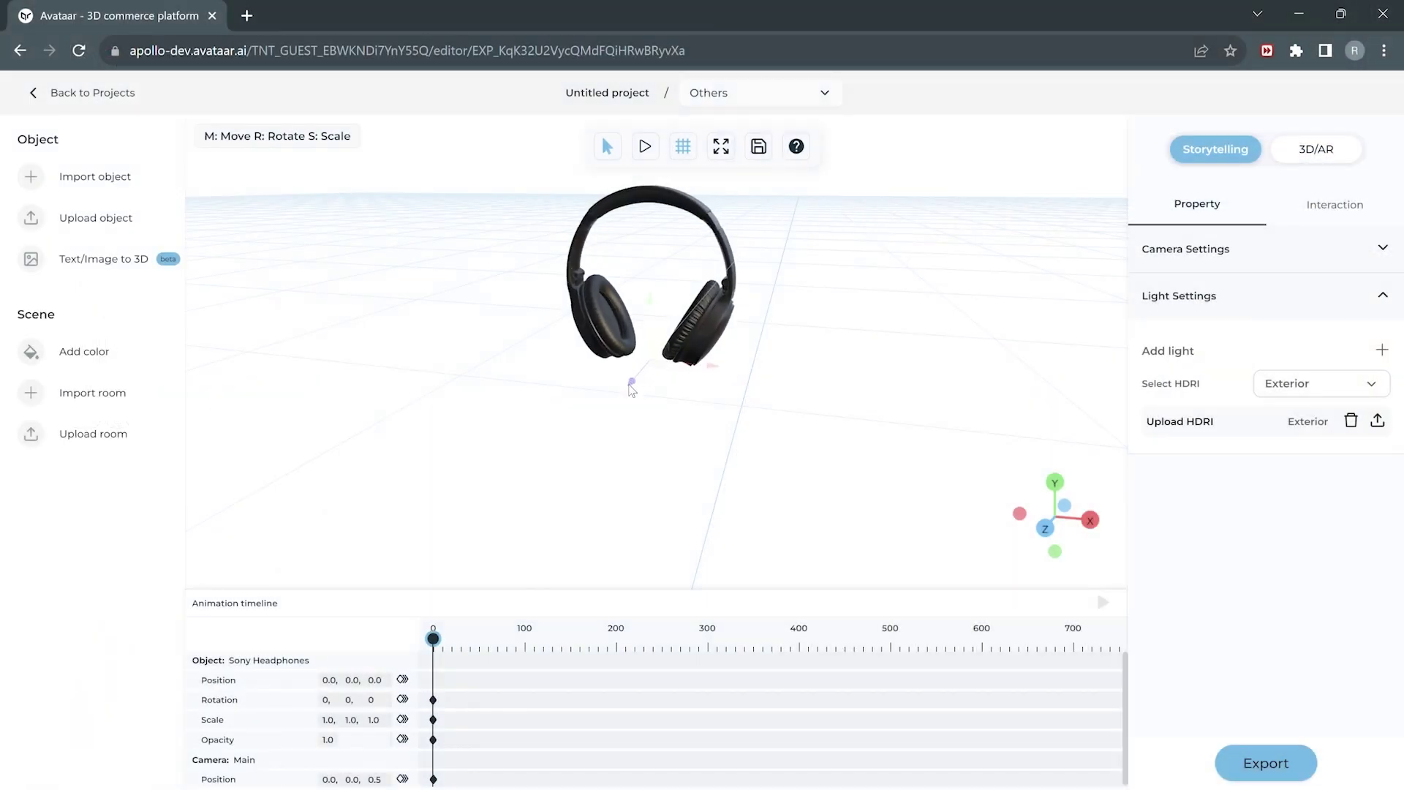
Step: Orbit the view around the headphones model
{"action": "left_click_drag", "start_coordinate": [631, 382], "coordinate": [486, 549]}
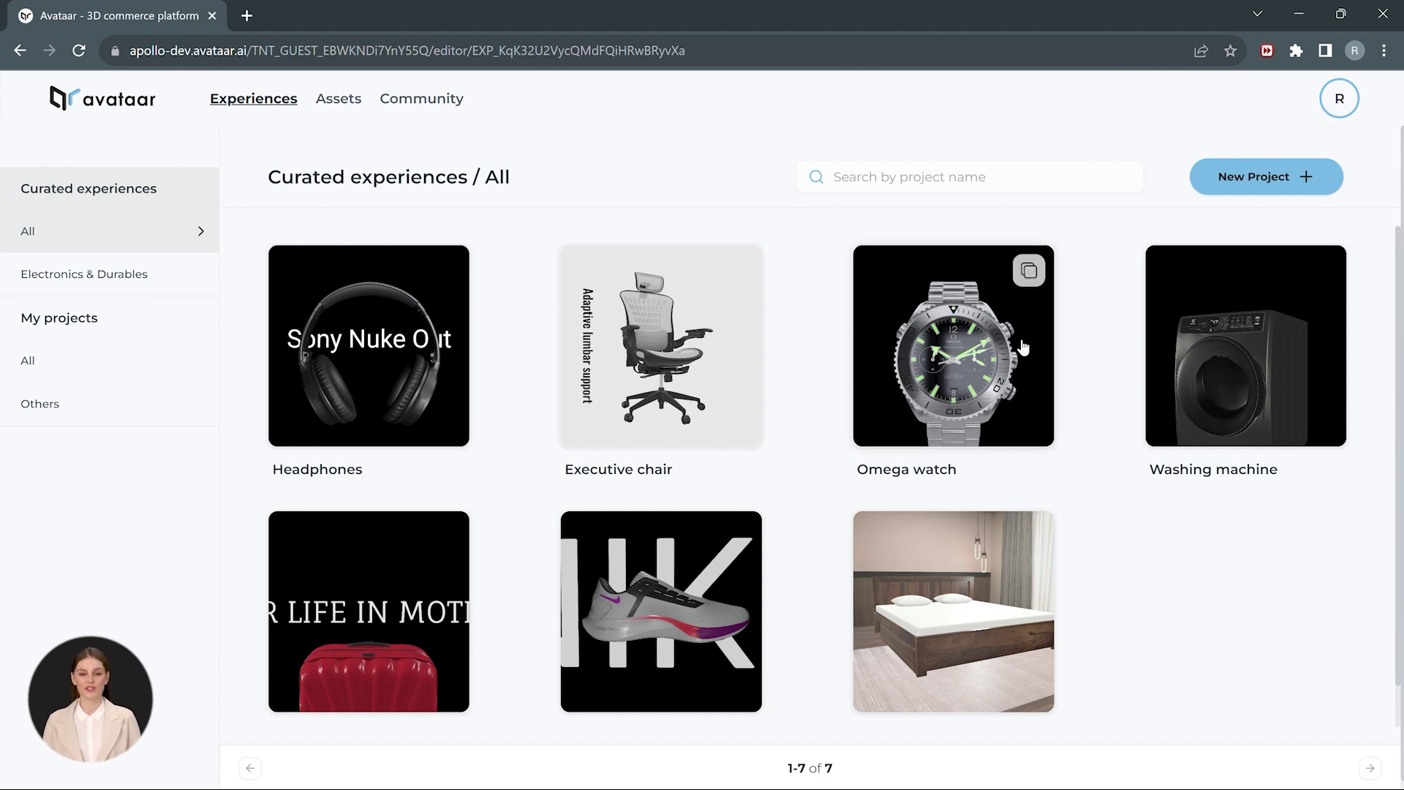
Step: Create a new empty project and orbit the empty scene to a lower horizon
{"action": "left_click", "coordinate": [1290, 183]}
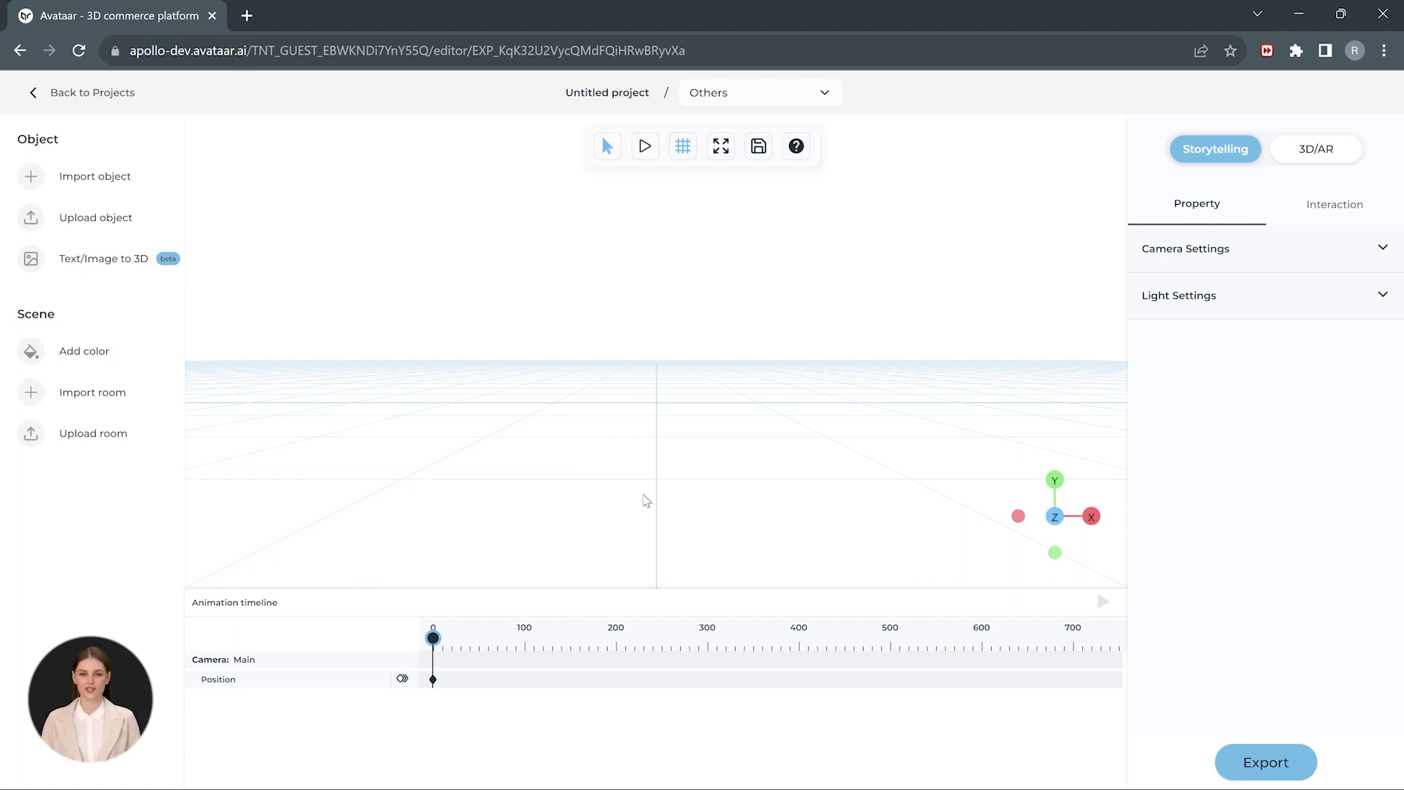
{"action": "mouse_move", "coordinate": [621, 398]}
{"action": "left_mouse_down"}
{"action": "mouse_move", "coordinate": [596, 408]}
{"action": "mouse_move", "coordinate": [637, 448]}
{"action": "mouse_move", "coordinate": [683, 399]}
{"action": "mouse_move", "coordinate": [617, 414]}
{"action": "left_mouse_up"}
{"action": "left_click_drag", "start_coordinate": [788, 455], "coordinate": [785, 476]}
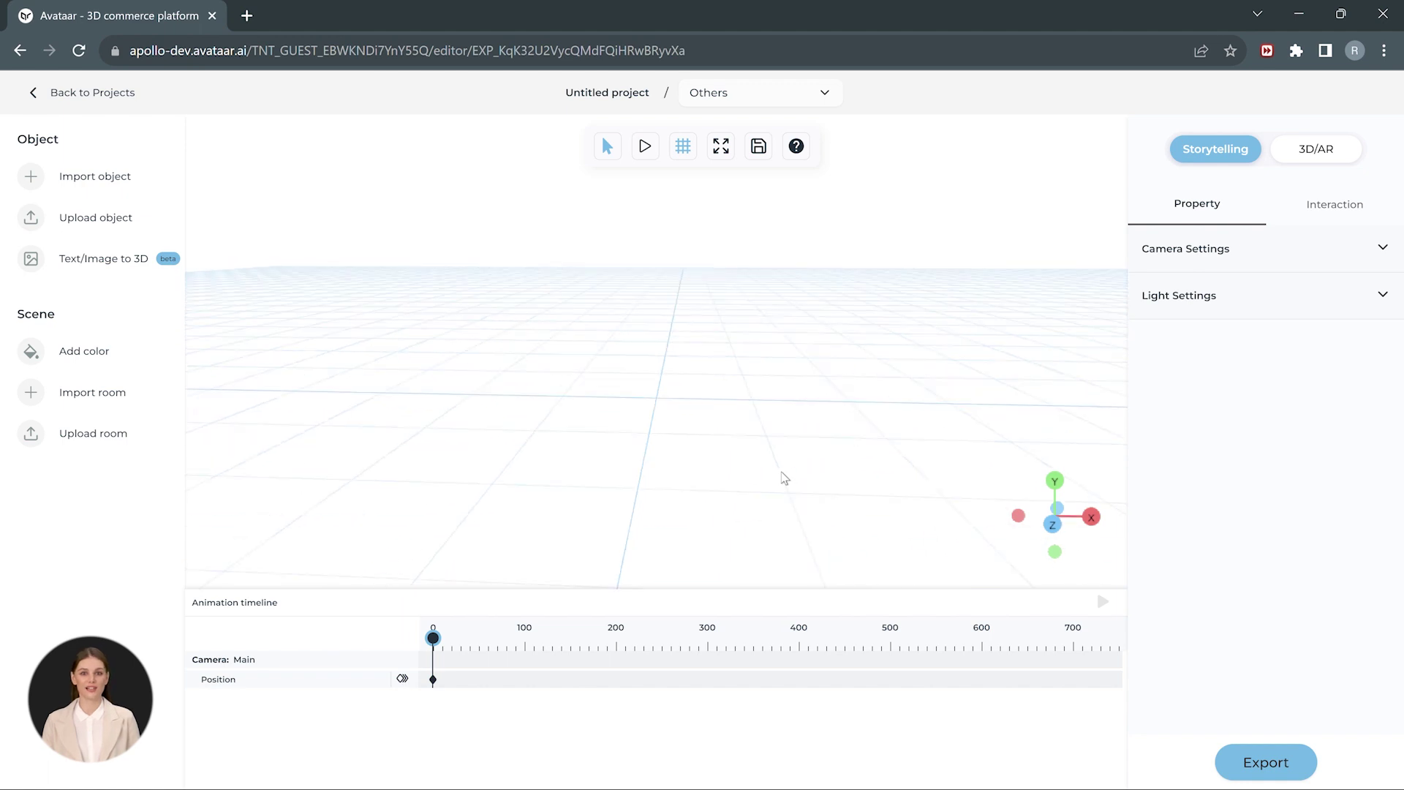
{"action": "left_click_drag", "start_coordinate": [705, 429], "coordinate": [739, 503]}
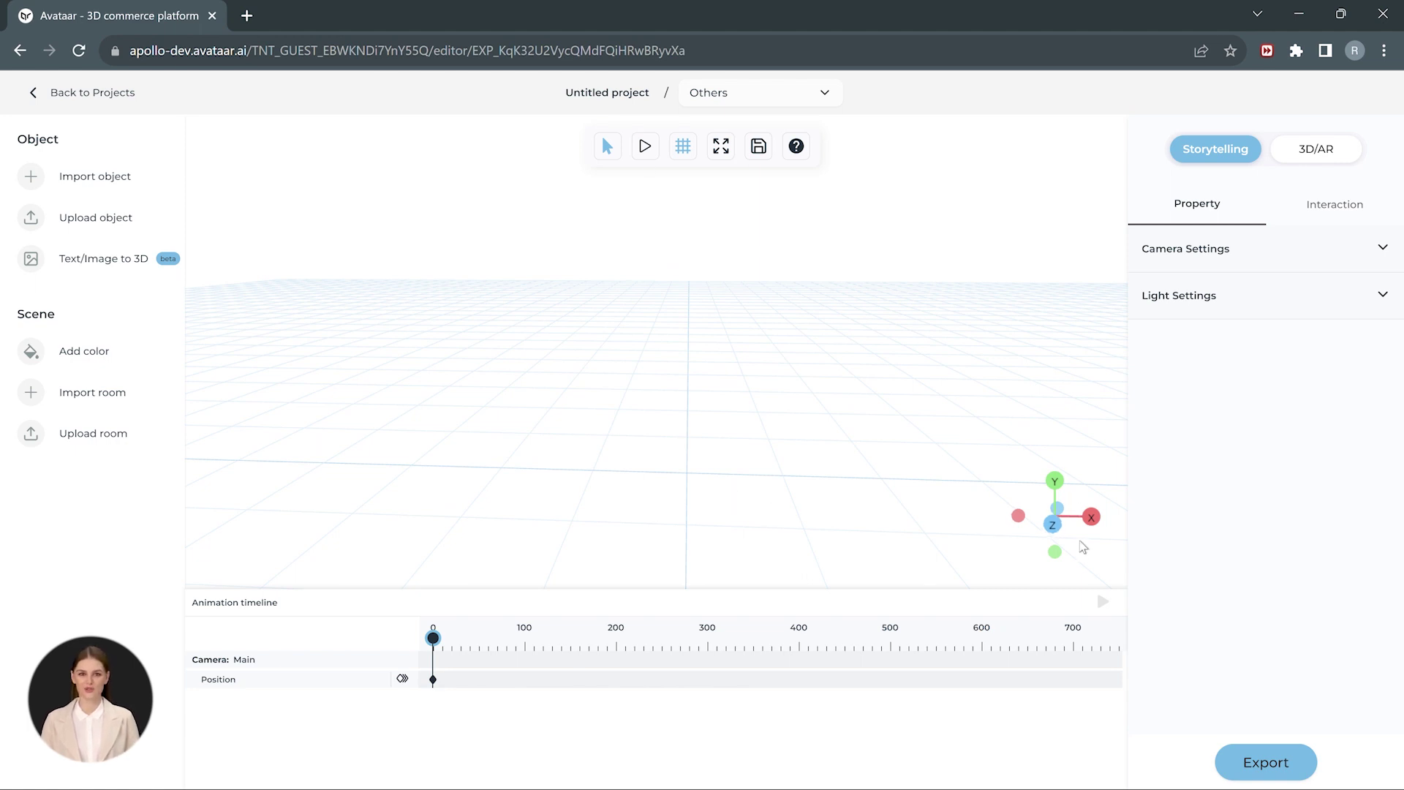
Step: Snap to top, side and Z-axis views, then bring up the object import library
{"action": "left_click", "coordinate": [1055, 481]}
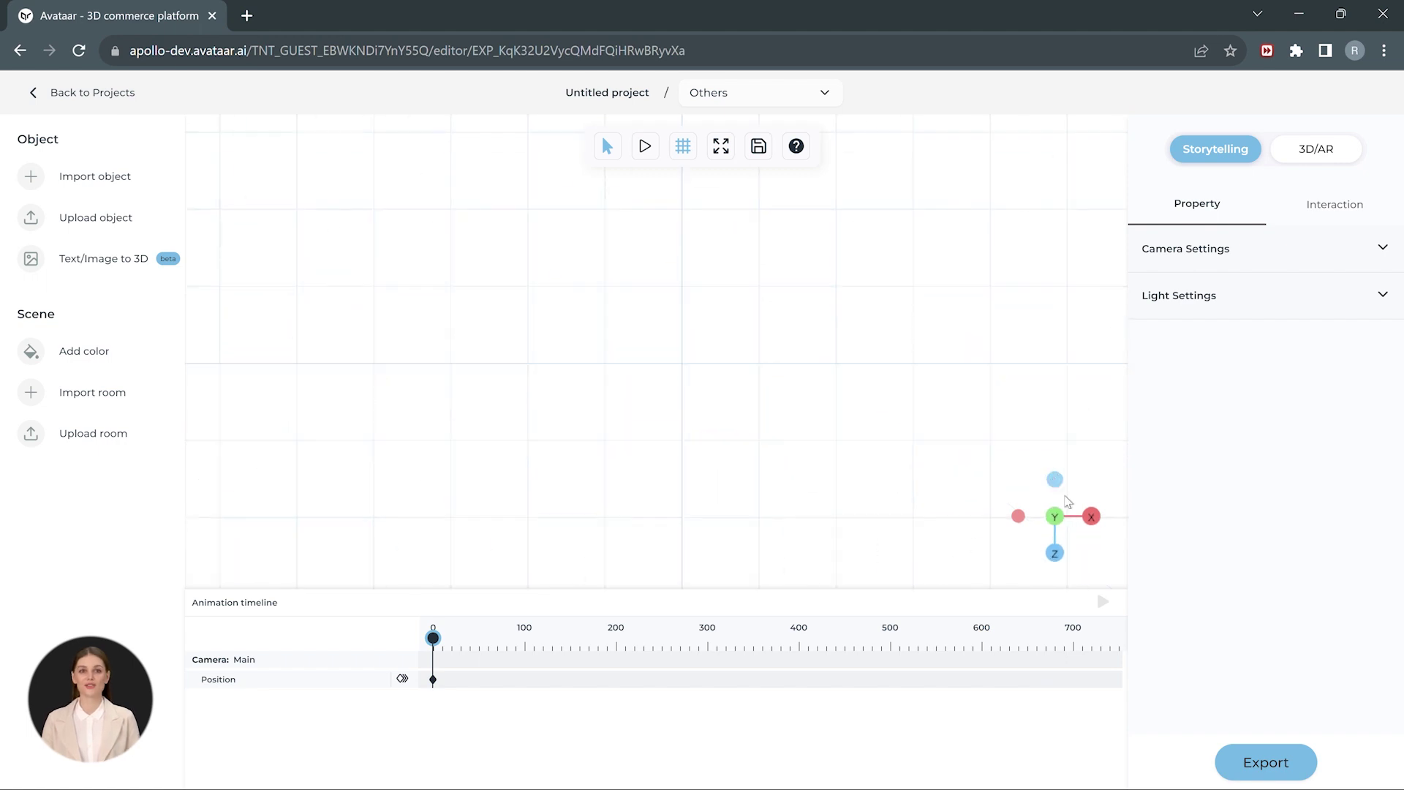
{"action": "left_click", "coordinate": [1091, 515]}
{"action": "left_click", "coordinate": [1019, 518]}
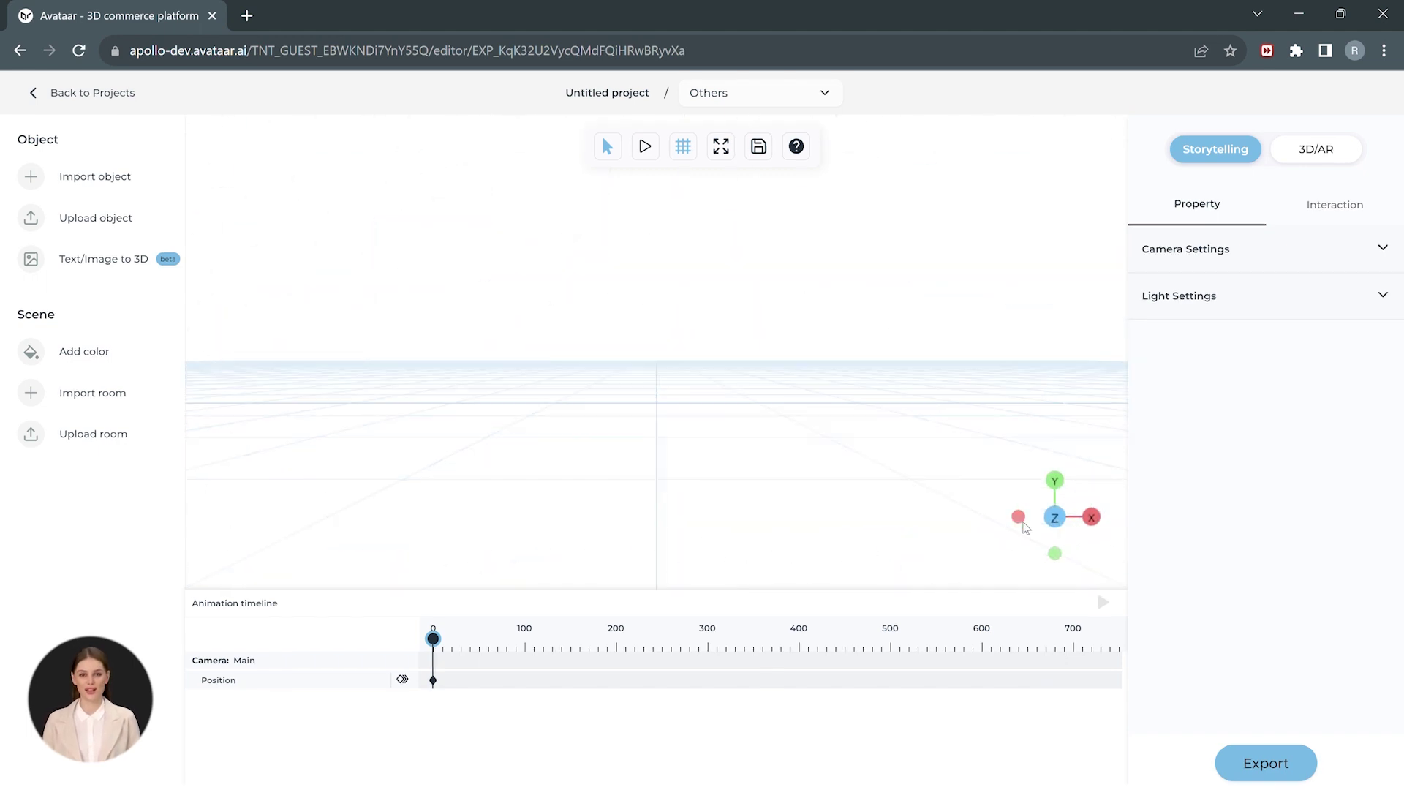
{"action": "left_click", "coordinate": [97, 187]}
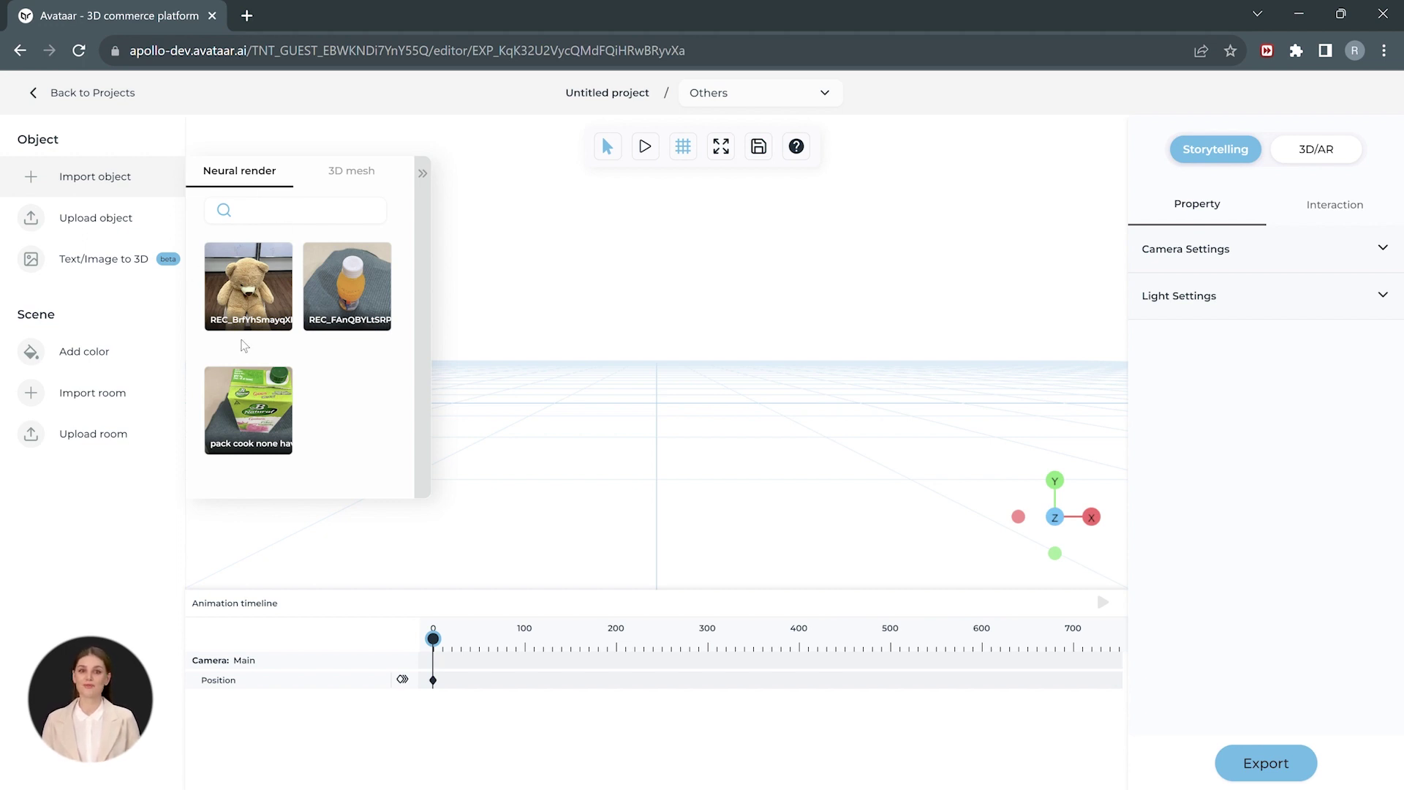
Step: Upload both Sony Headphone model files as a 3D mesh object
{"action": "left_click", "coordinate": [357, 178]}
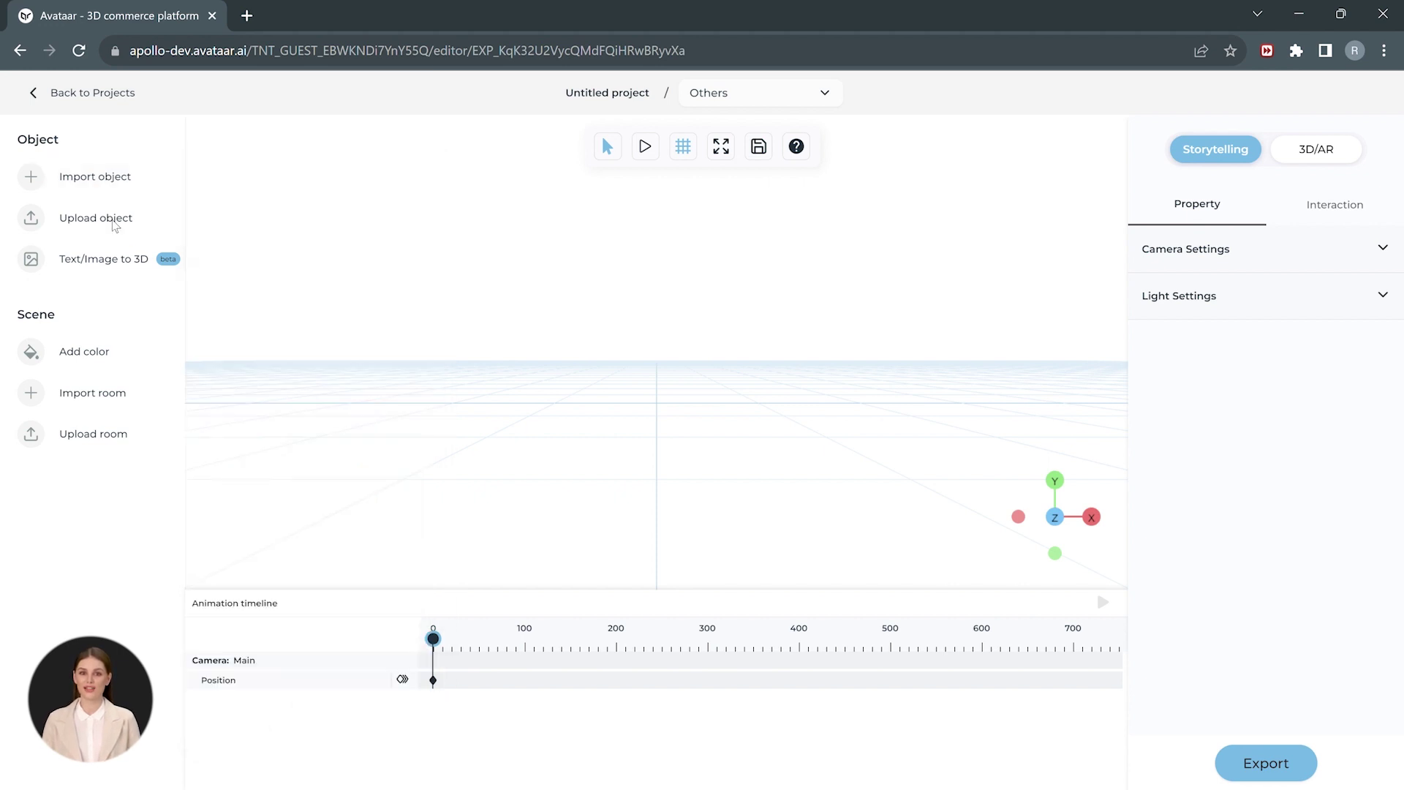
{"action": "left_click", "coordinate": [114, 223]}
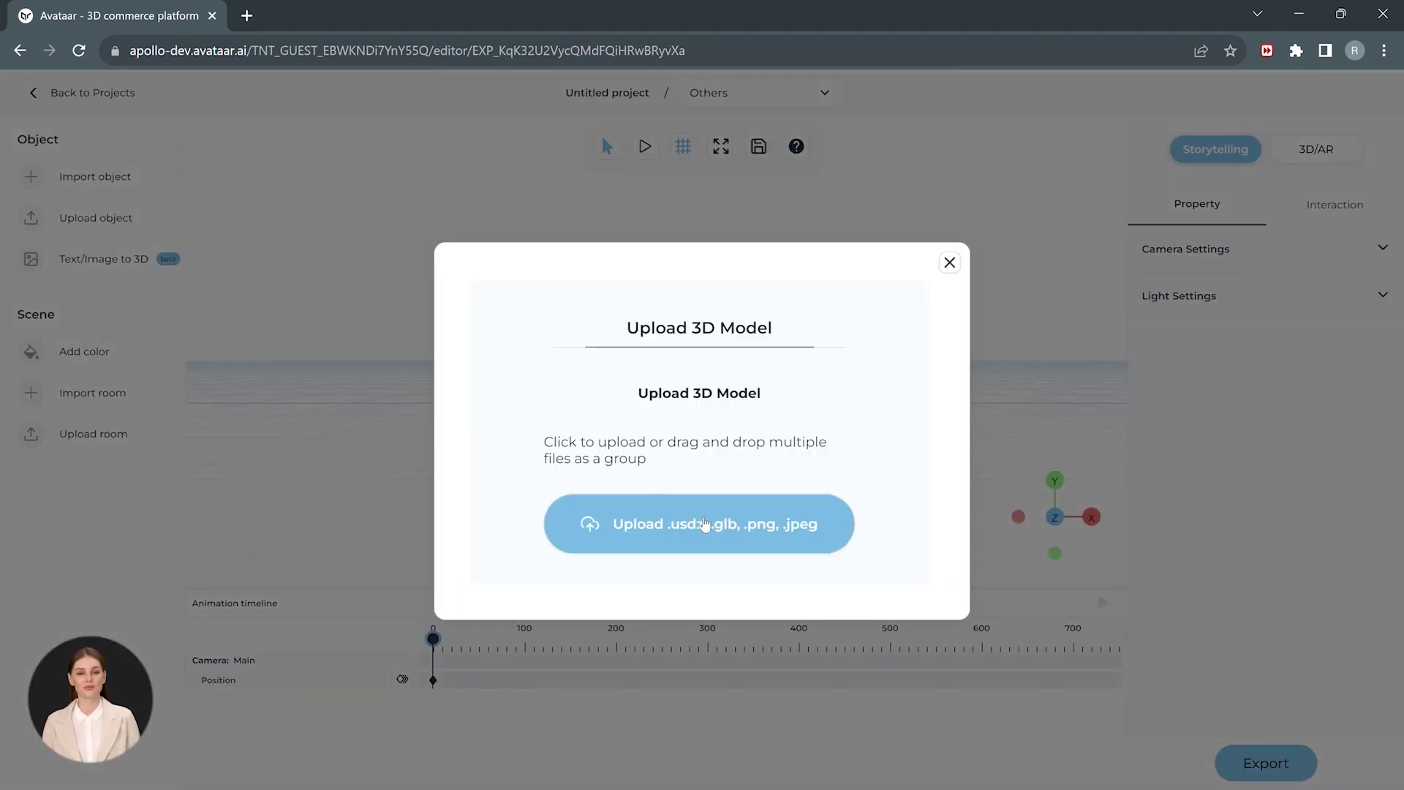
{"action": "left_click", "coordinate": [711, 526]}
{"action": "left_click_drag", "start_coordinate": [252, 179], "coordinate": [256, 139]}
{"action": "left_click", "coordinate": [729, 483]}
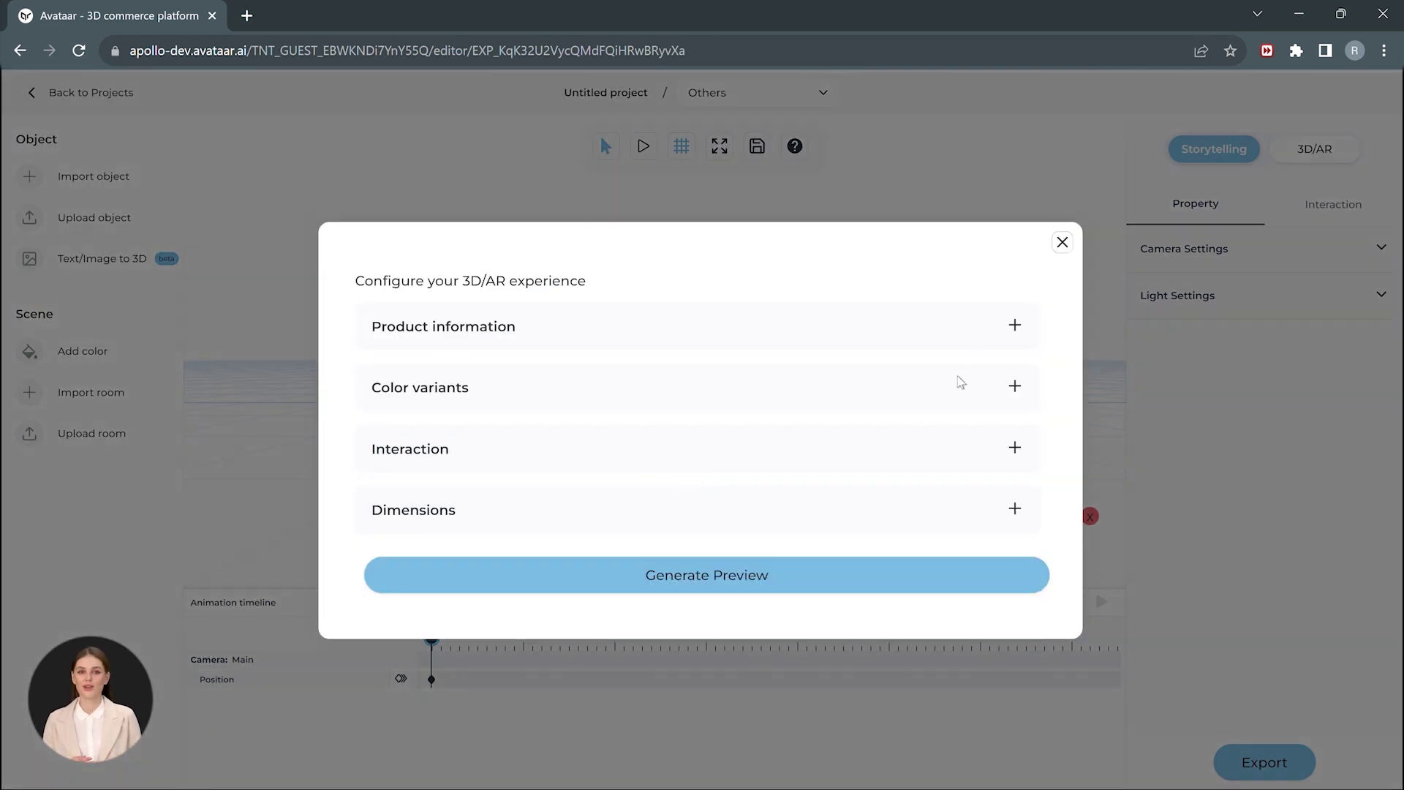
Step: Enter product info: Headphone, Wh-ch510, Electronics, Audio, dimensions 19.7 × 17.1 × 4.1
{"action": "left_click", "coordinate": [1013, 324]}
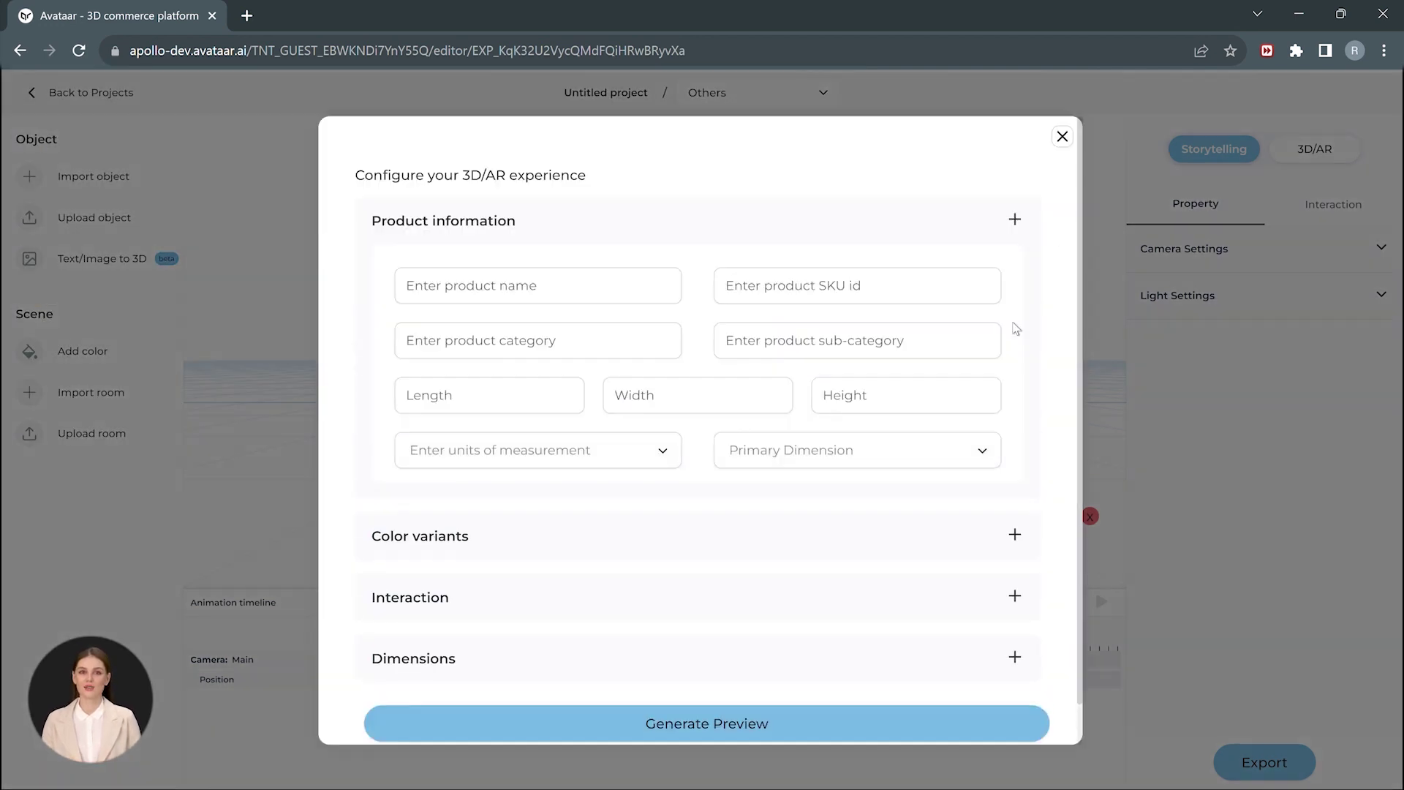
{"action": "left_click", "coordinate": [644, 293]}
{"action": "type", "text": "Headphone"}
{"action": "key", "text": "Tab"}
{"action": "type", "text": "Wh-ch510"}
{"action": "key", "text": "Tab"}
{"action": "type", "text": "Electronics"}
{"action": "key", "text": "Tab"}
{"action": "type", "text": "Audio"}
{"action": "key", "text": "Tab"}
{"action": "type", "text": "19.7\t17.1\t4.1"}
Step: Use cm units with Length primary, add a Black colour variant, then preview and submit
{"action": "left_click", "coordinate": [520, 450]}
{"action": "left_click", "coordinate": [858, 450]}
{"action": "left_click", "coordinate": [1017, 535]}
{"action": "type", "text": "Black"}
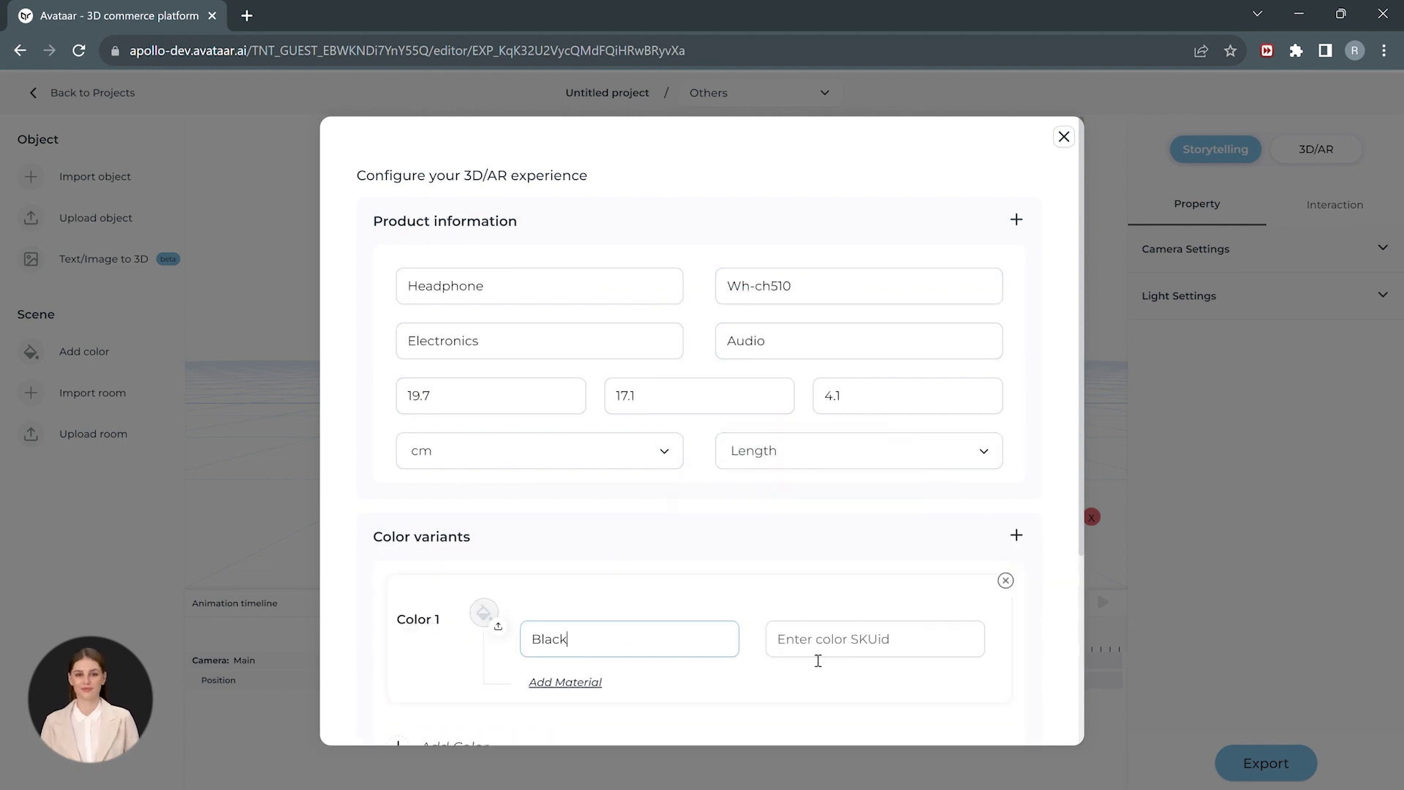
{"action": "scroll", "coordinate": [702, 512], "scroll_direction": "down", "scroll_amount": 5}
{"action": "left_click", "coordinate": [1017, 659]}
{"action": "left_click", "coordinate": [517, 568]}
{"action": "left_click", "coordinate": [702, 680]}
{"action": "left_click", "coordinate": [715, 755]}
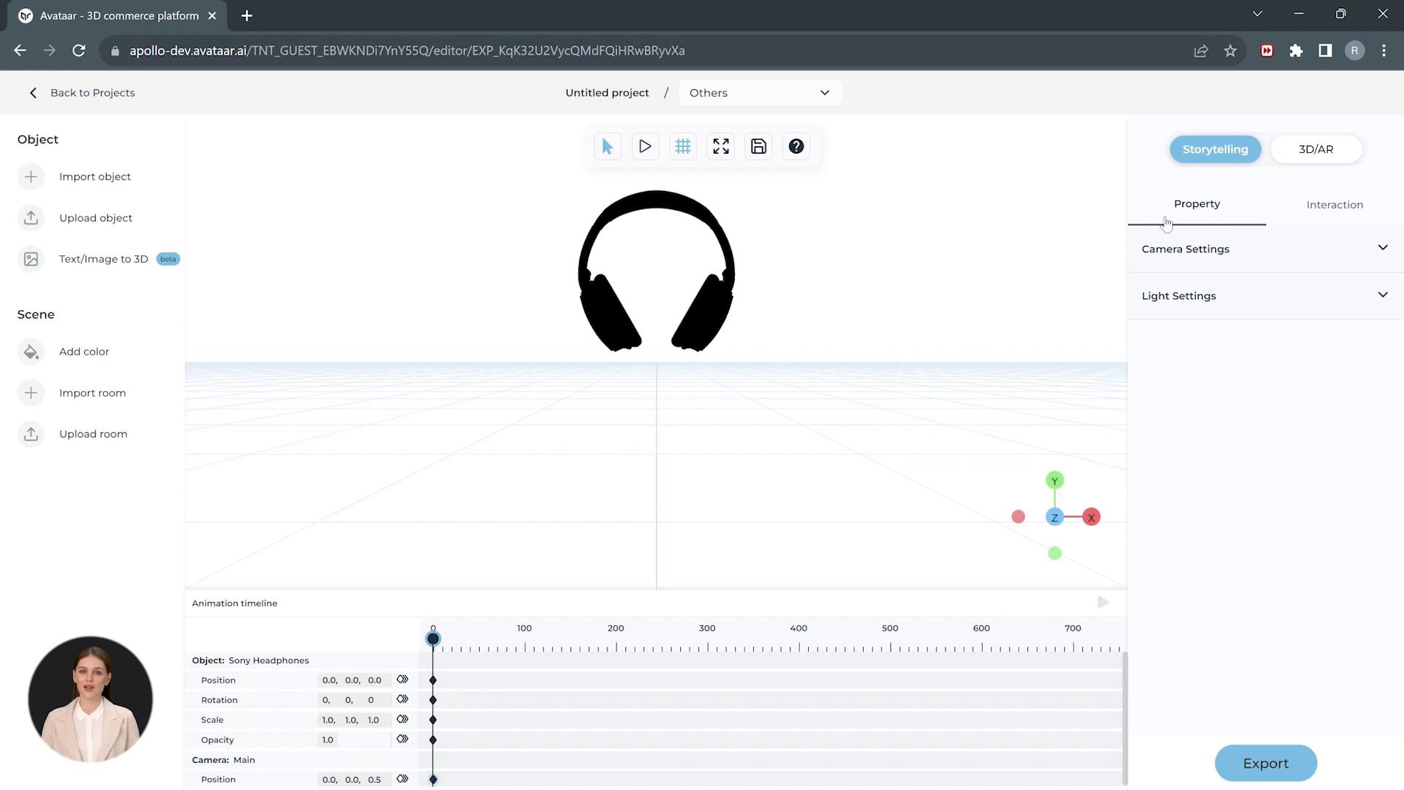
Step: Add an Ambient light in Light Settings, then remove it again
{"action": "left_click", "coordinate": [1229, 302]}
{"action": "left_click", "coordinate": [1382, 352]}
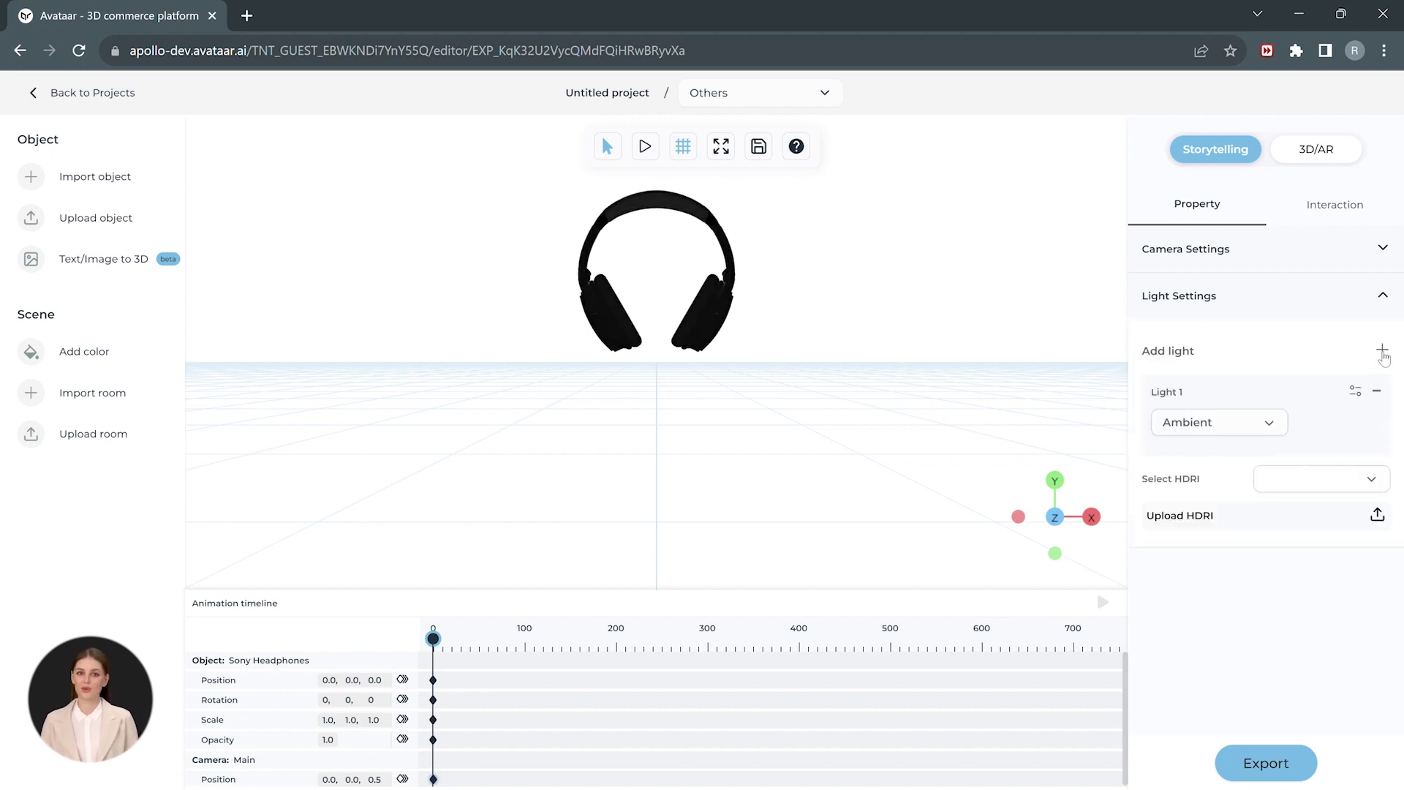
{"action": "left_click", "coordinate": [1239, 424]}
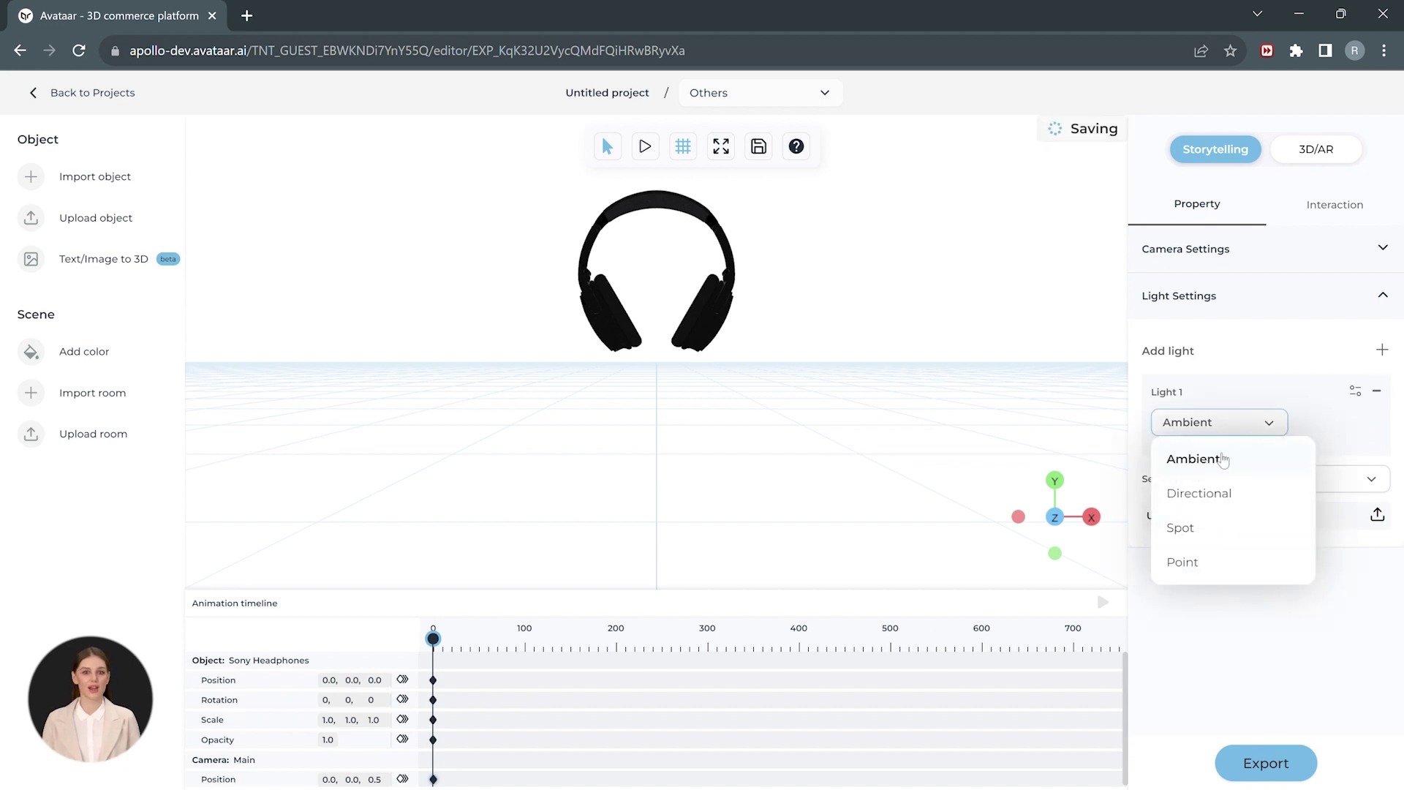
{"action": "left_click", "coordinate": [1294, 395]}
{"action": "left_click", "coordinate": [1377, 391]}
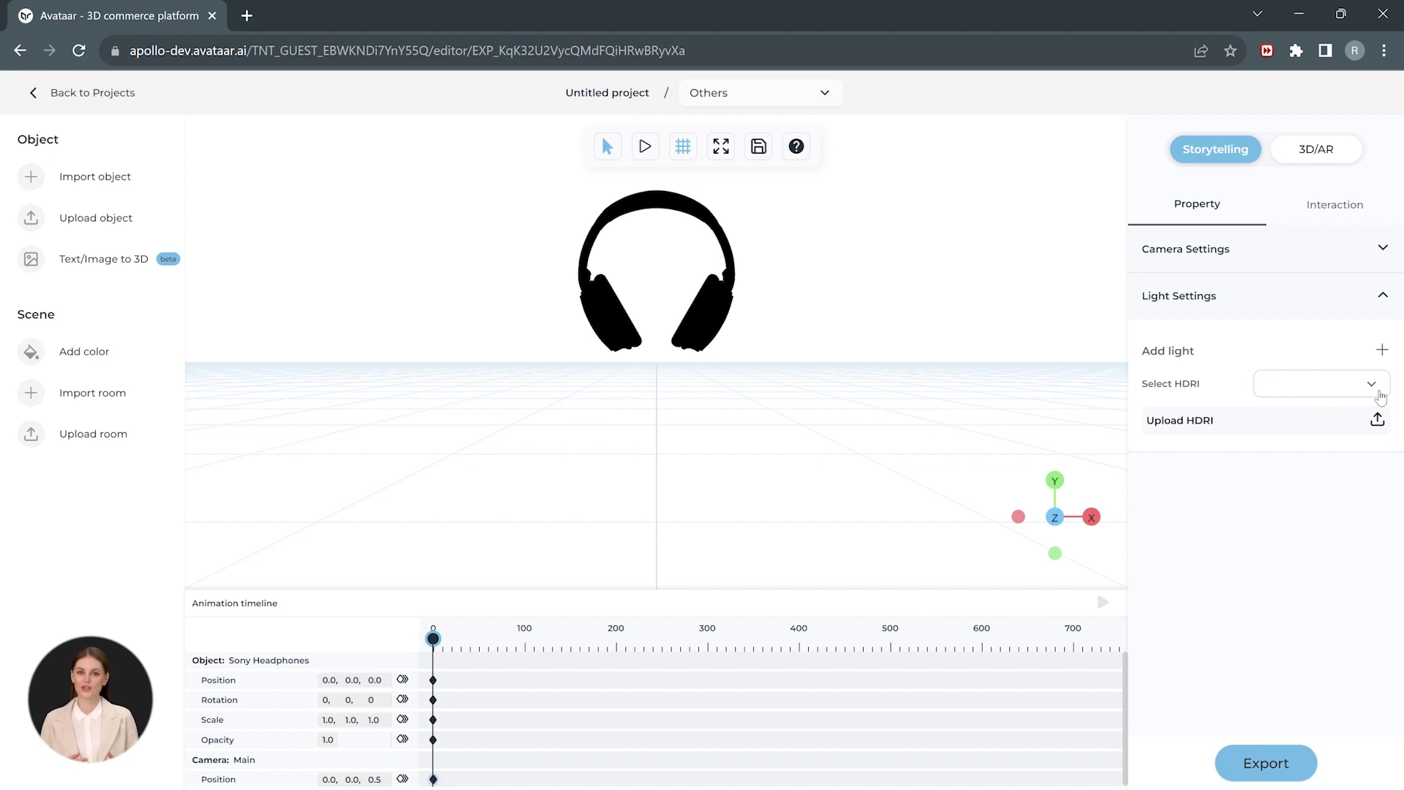
Step: Try the Avataar HDRI, then switch the scene lighting to the Exterior HDRI
{"action": "left_click", "coordinate": [1316, 386]}
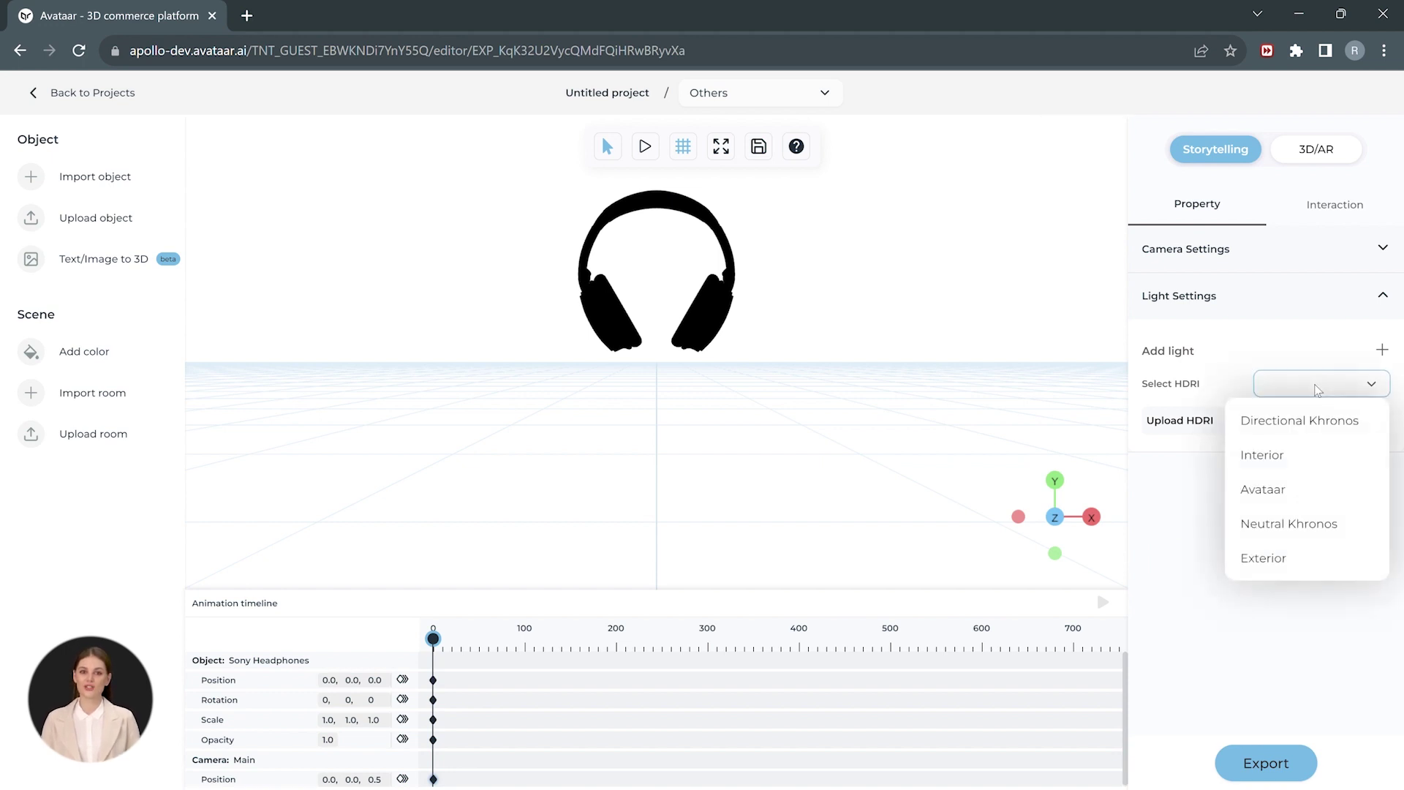
{"action": "left_click", "coordinate": [1263, 489]}
{"action": "scroll", "coordinate": [739, 255], "scroll_direction": "up", "scroll_amount": 2}
{"action": "left_click_drag", "start_coordinate": [739, 255], "coordinate": [732, 395]}
{"action": "left_click", "coordinate": [1313, 386]}
{"action": "left_click", "coordinate": [1312, 564]}
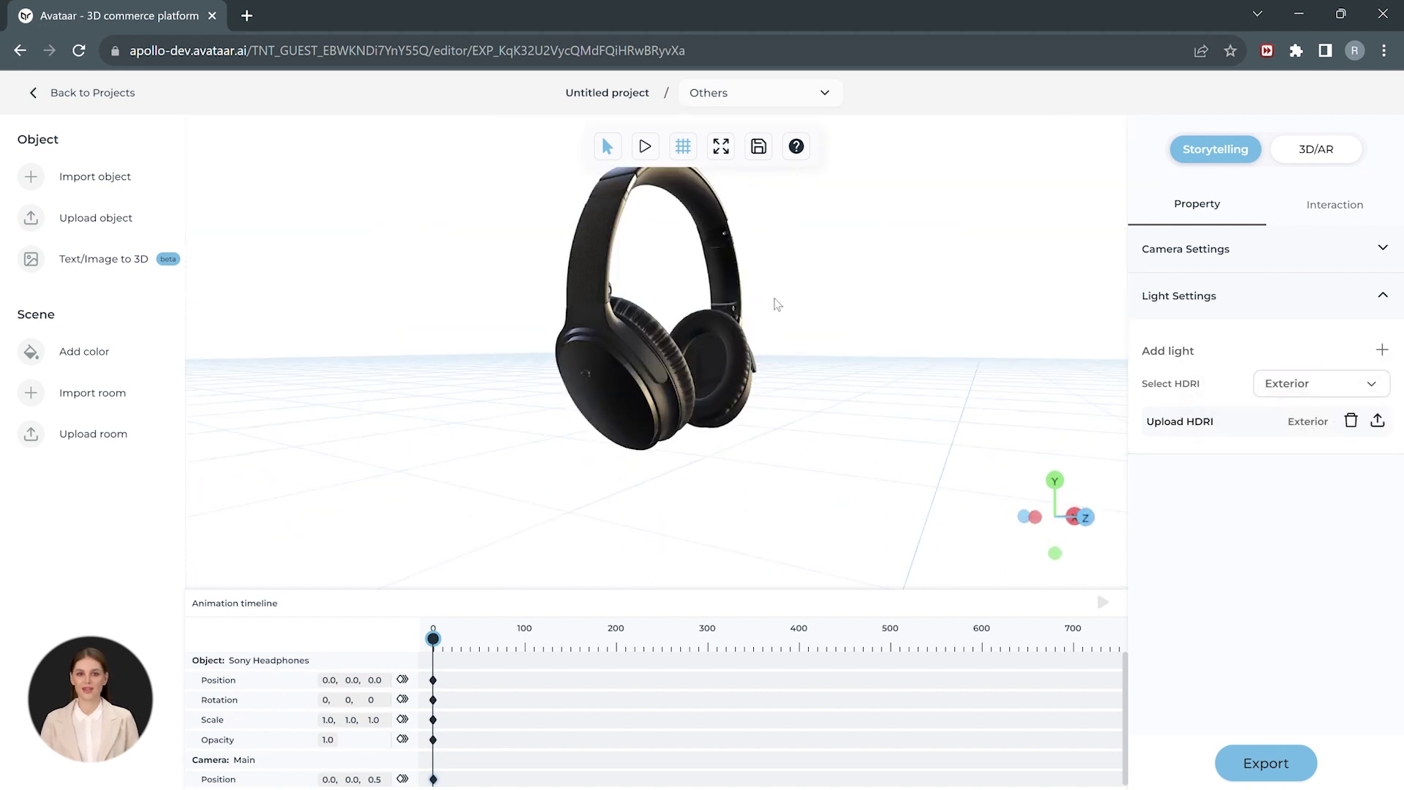
{"action": "left_click_drag", "start_coordinate": [782, 303], "coordinate": [696, 303]}
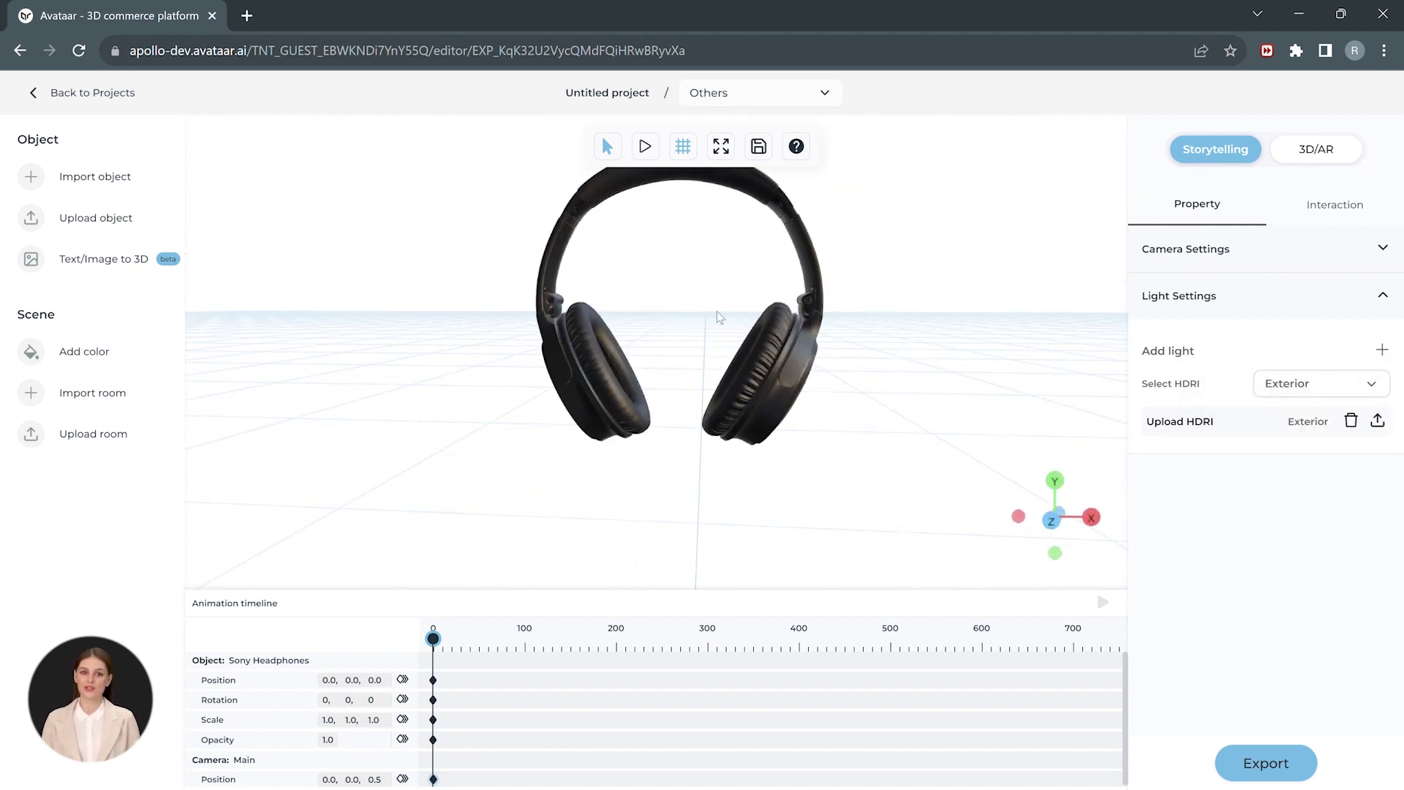
{"action": "left_click", "coordinate": [653, 149]}
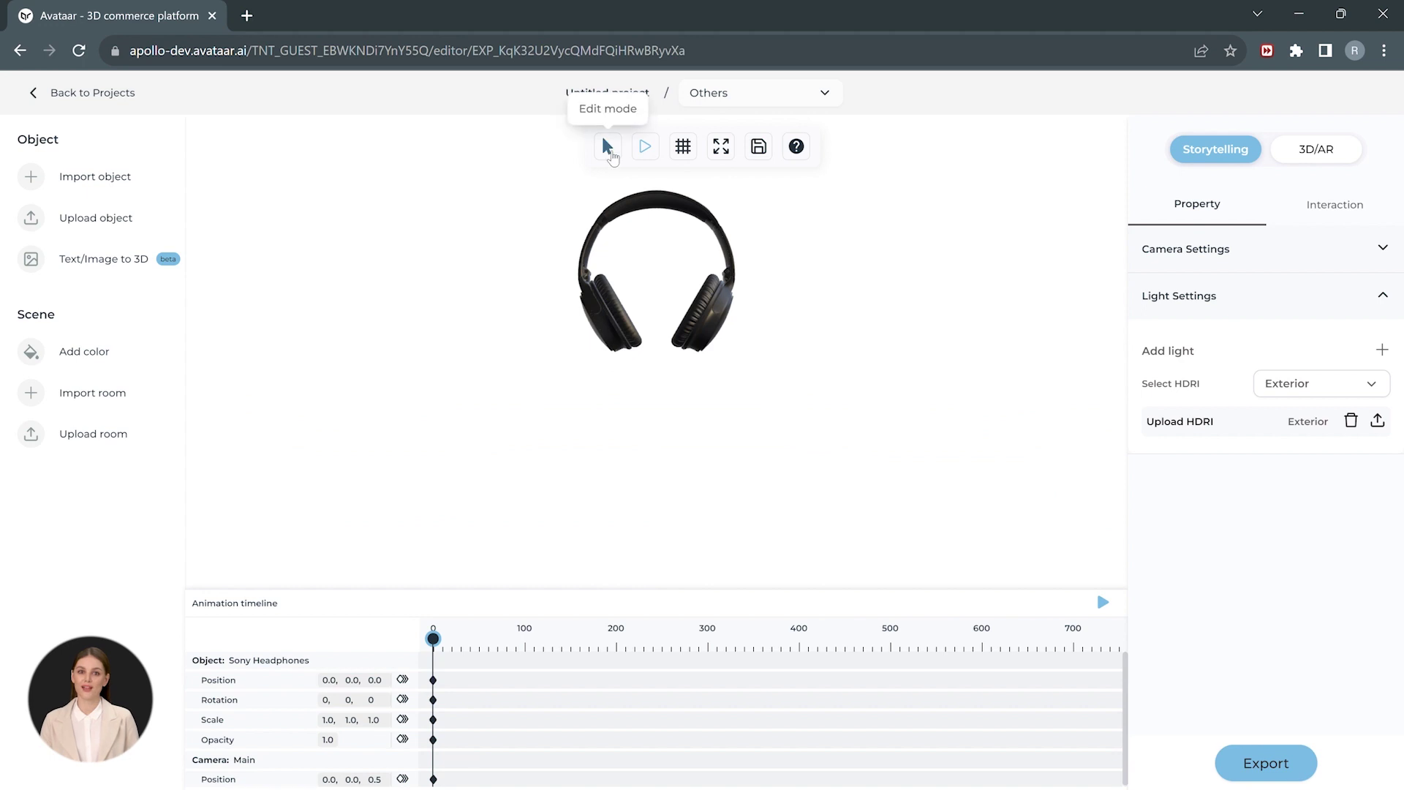
{"action": "left_click", "coordinate": [608, 149]}
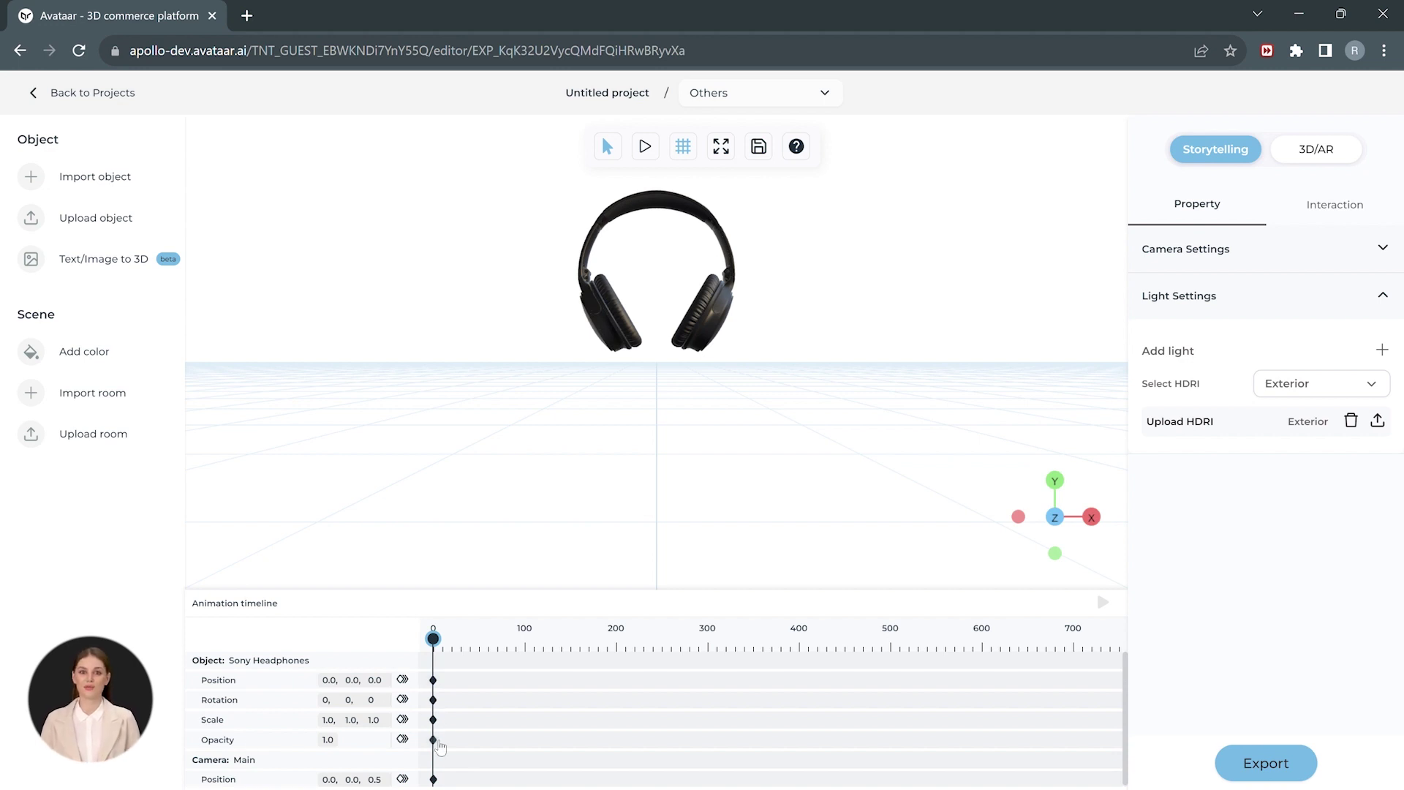
Step: Delete the Sony Headphones' frame-0 Position keyframe using the trash icon
{"action": "left_click", "coordinate": [435, 681]}
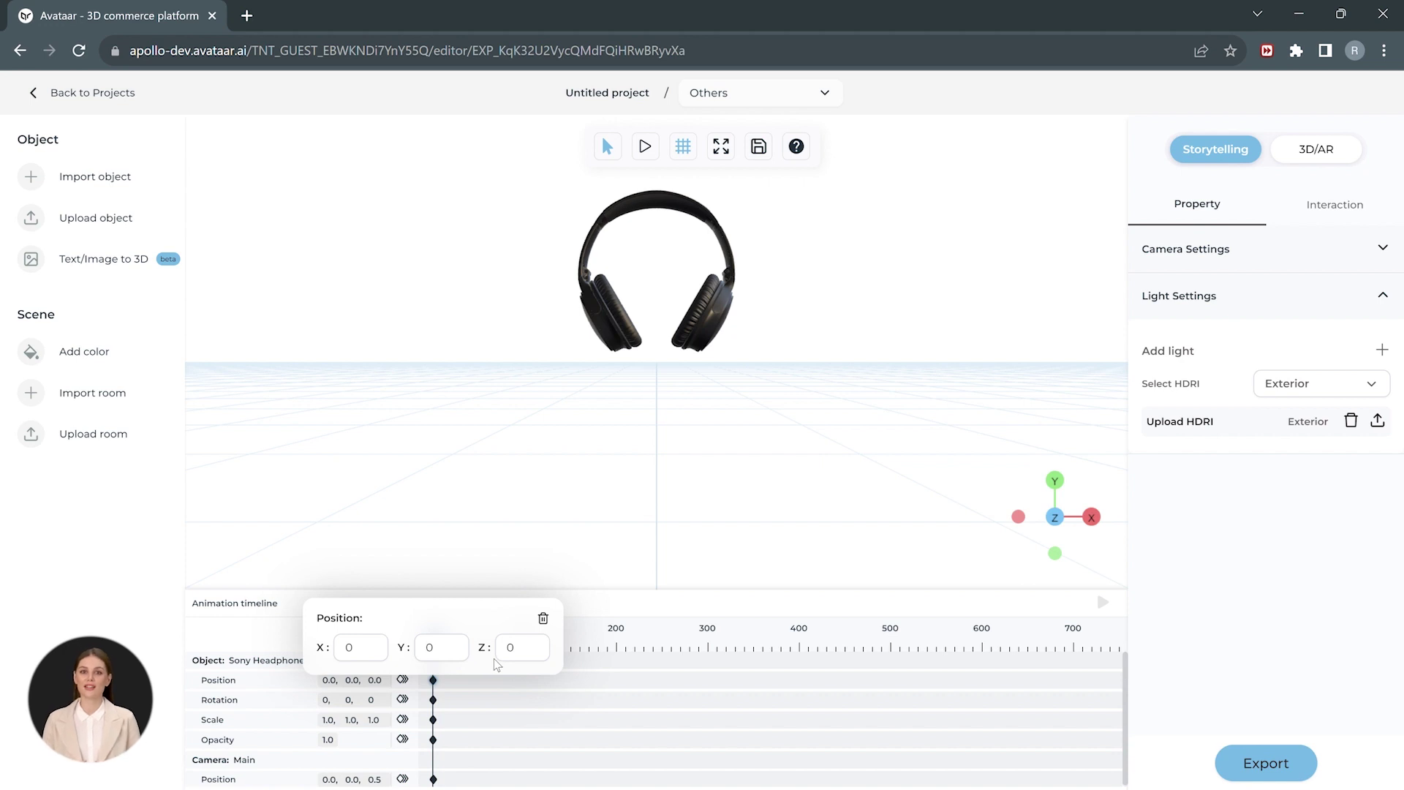
{"action": "left_click", "coordinate": [548, 620]}
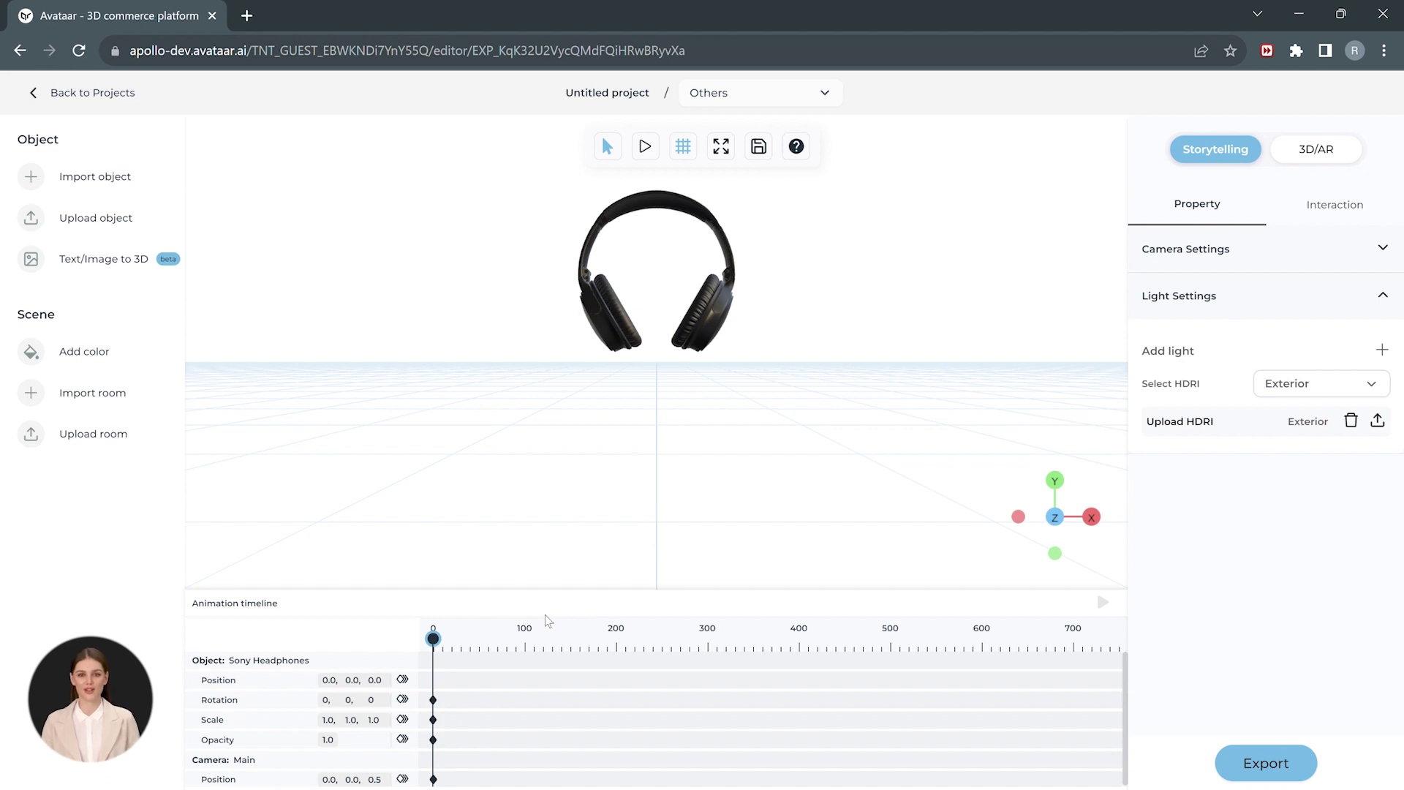
Step: Select the headphones and move them forward along Z to position 0.0, 0.0, 0.3
{"action": "left_click", "coordinate": [616, 326]}
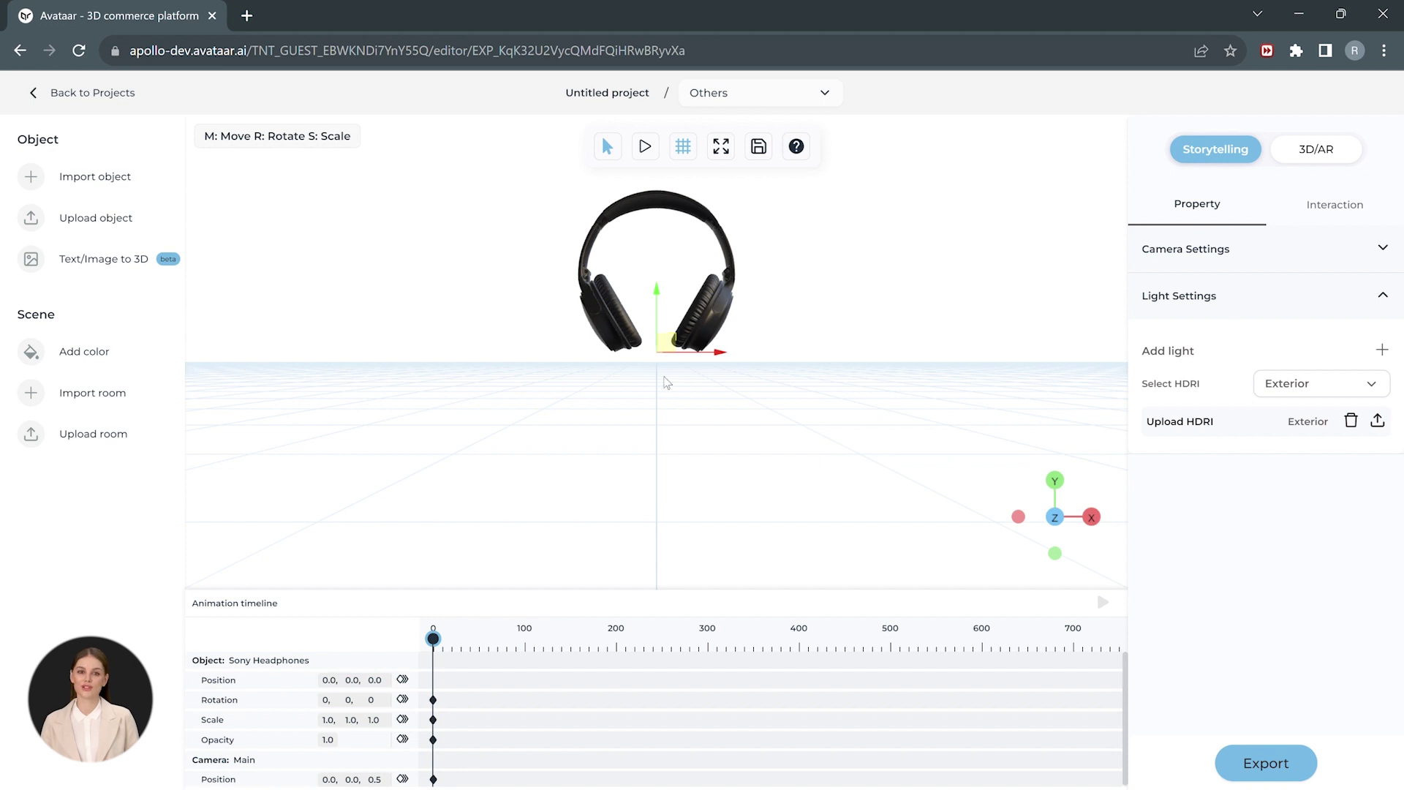
{"action": "key", "text": "r"}
{"action": "key", "text": "s"}
{"action": "key", "text": "m"}
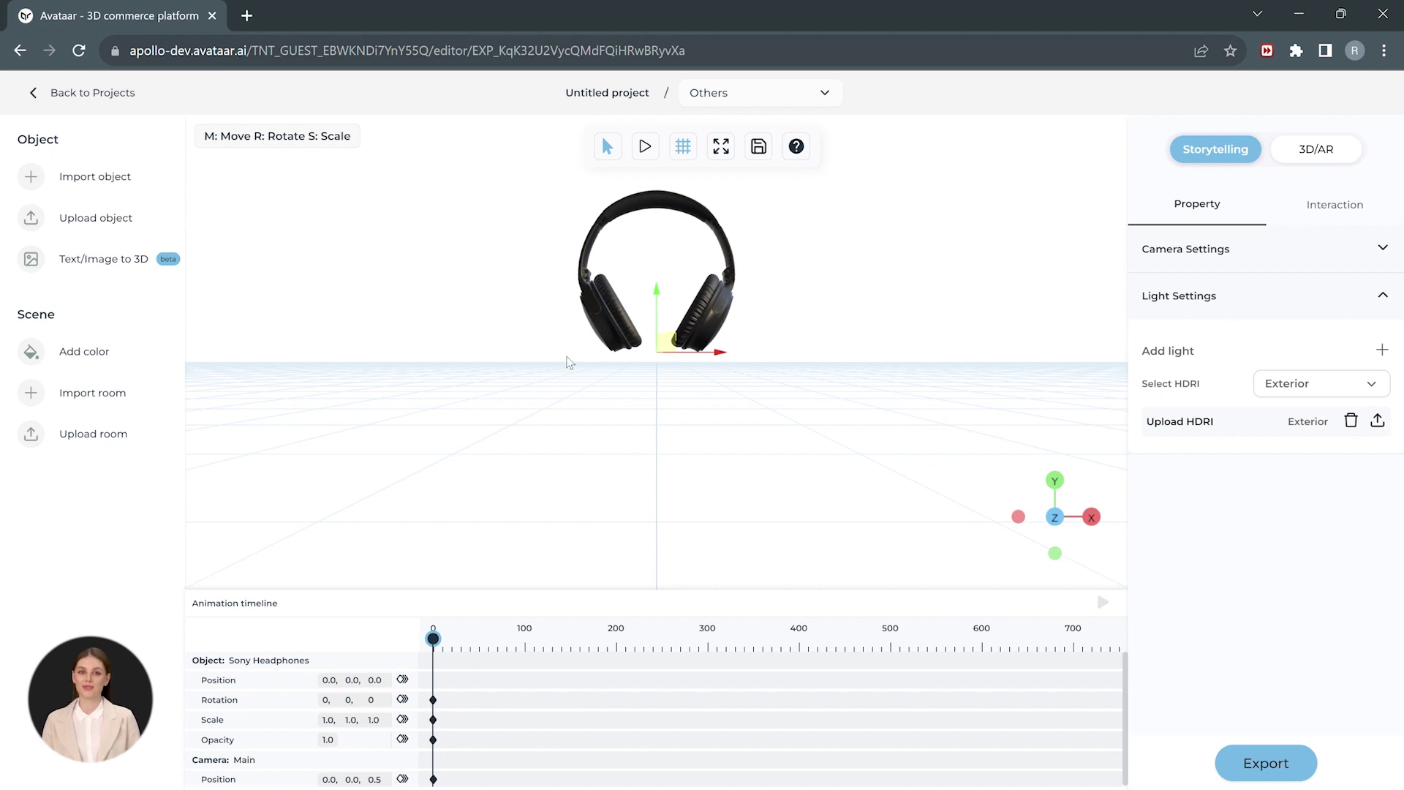
{"action": "left_click_drag", "start_coordinate": [644, 360], "coordinate": [469, 559]}
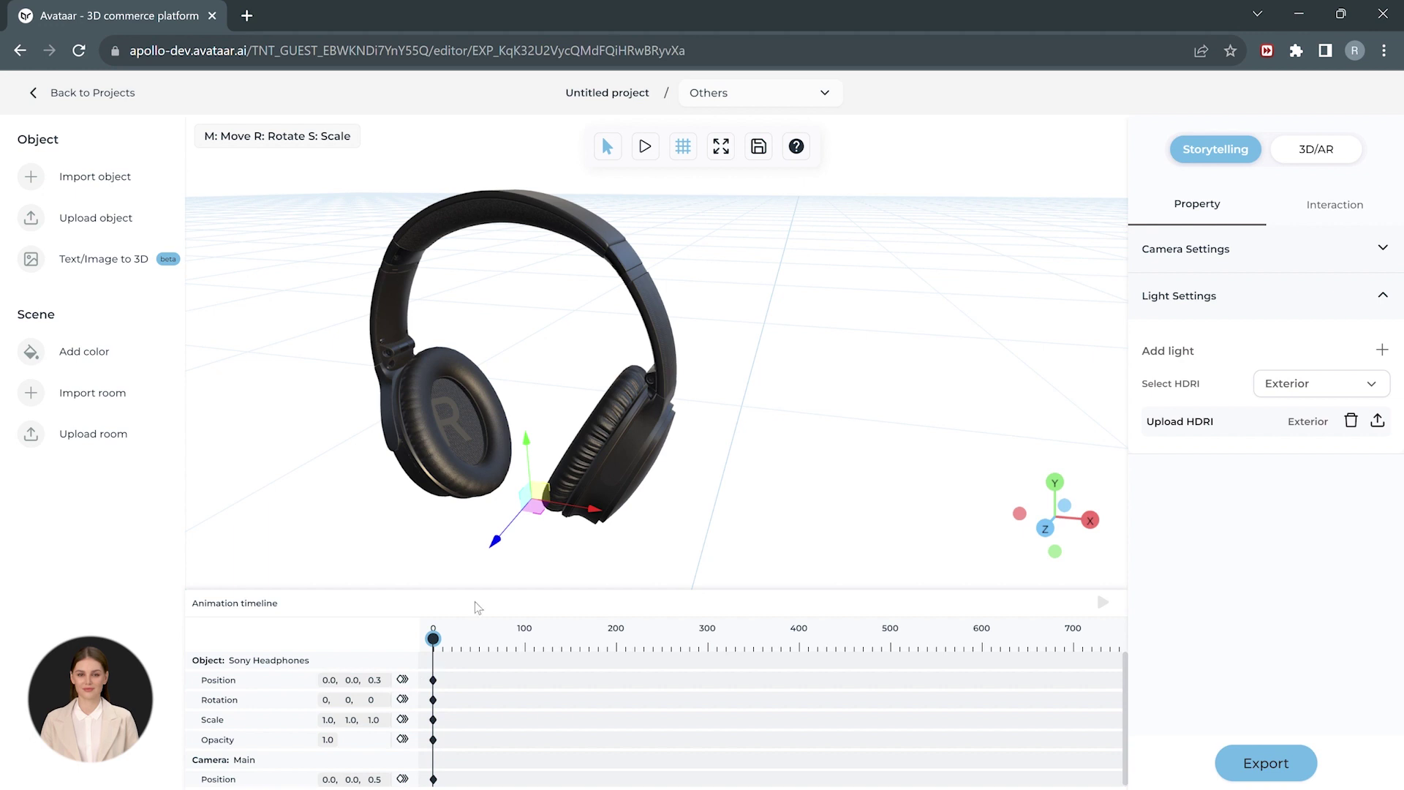
Step: Set the frame-0 Position keyframe's Y value to -0.06
{"action": "left_click", "coordinate": [645, 147]}
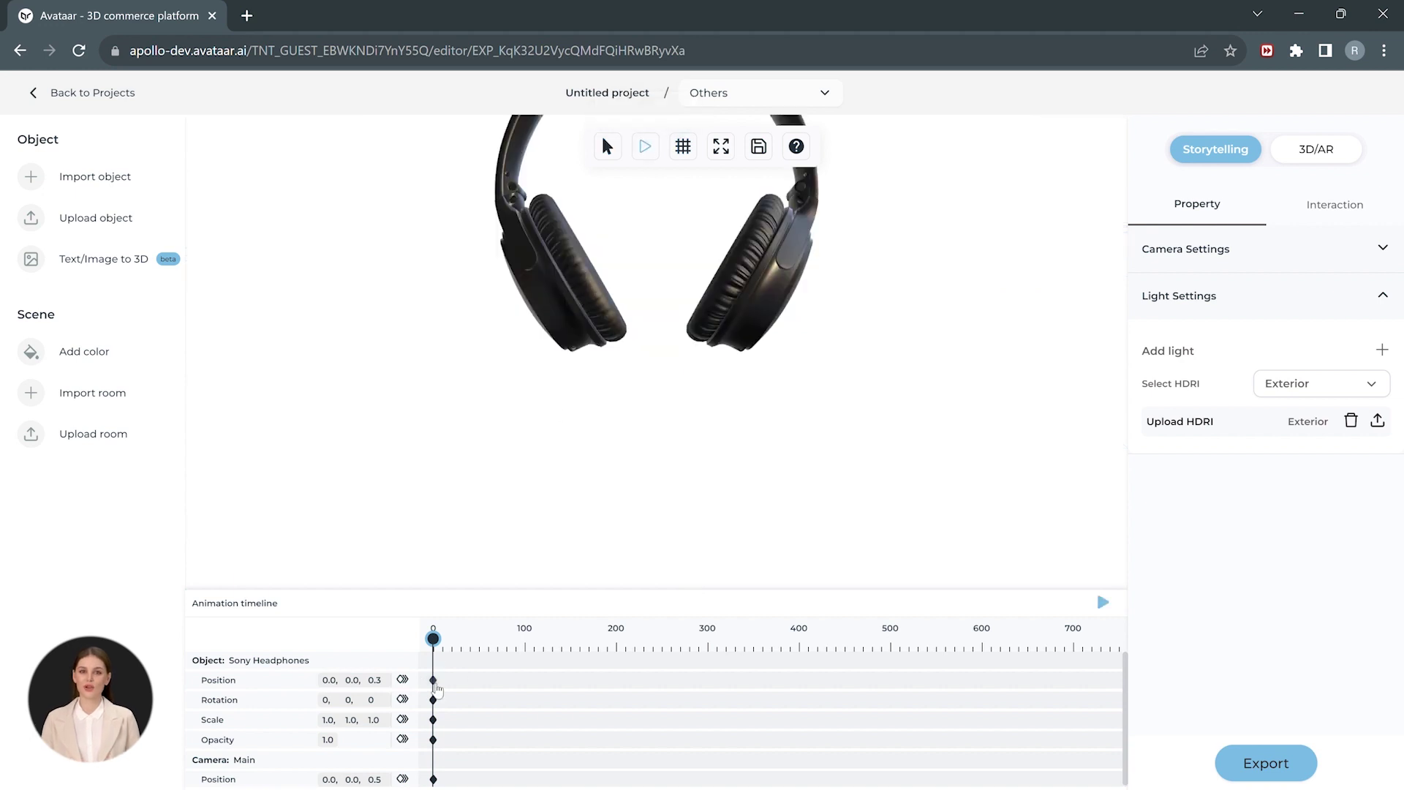
{"action": "left_click", "coordinate": [433, 681]}
{"action": "left_click", "coordinate": [446, 657]}
{"action": "type", "text": "-0.0"}
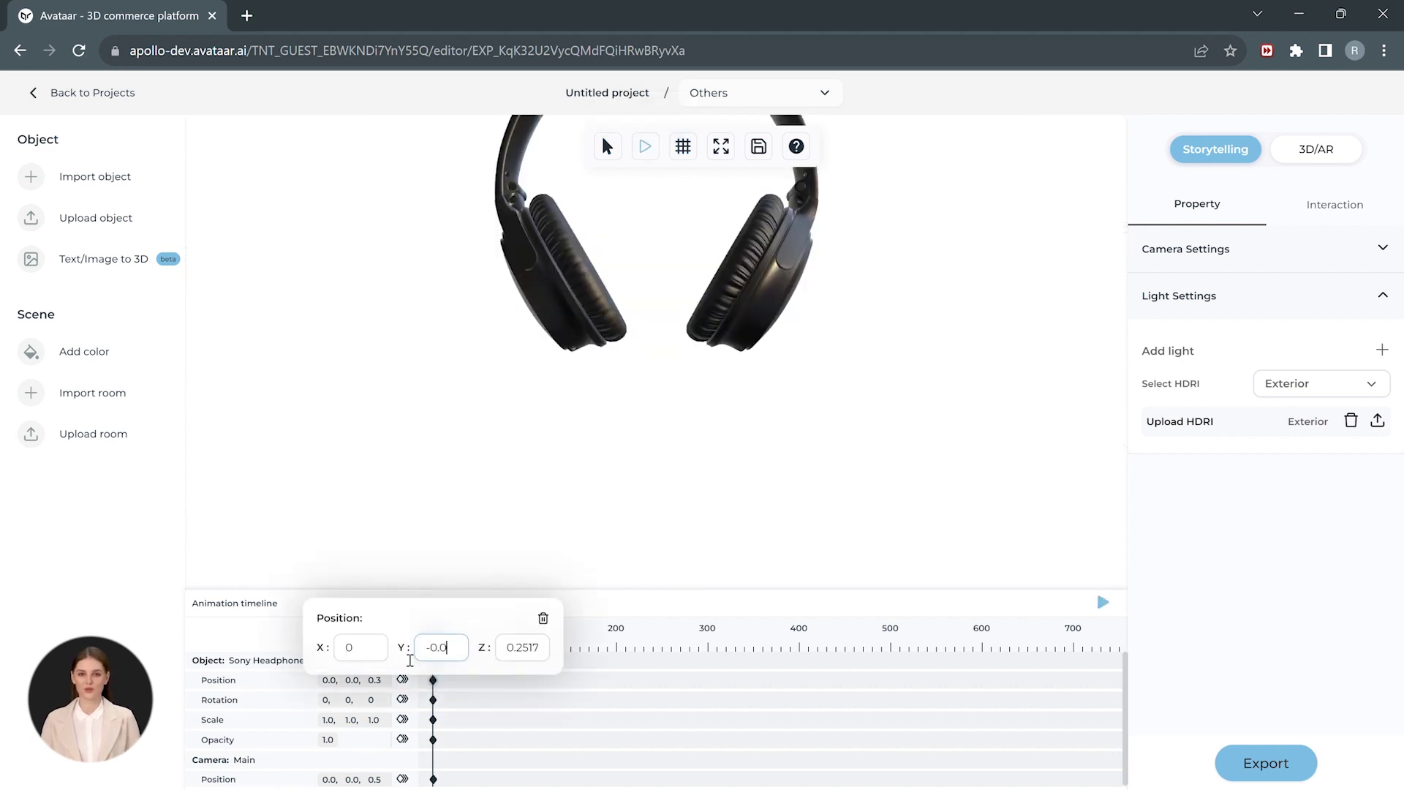
{"action": "type", "text": "6"}
{"action": "key", "text": "Return"}
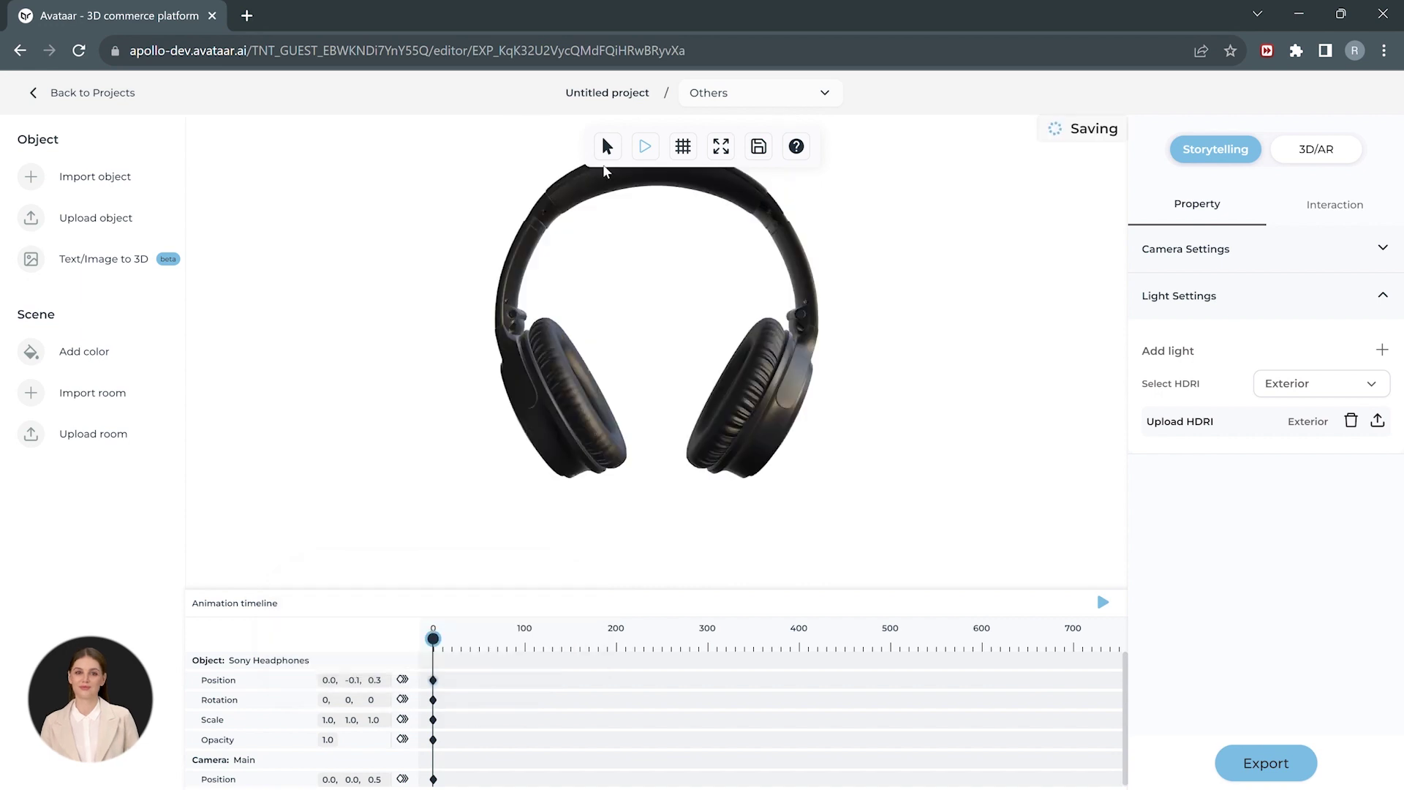
{"action": "left_click", "coordinate": [607, 147]}
Step: Rotate the headphones 90° side-on, key the rotation, and set starting Z to 0.34
{"action": "key", "text": "r"}
{"action": "left_click_drag", "start_coordinate": [593, 487], "coordinate": [657, 481]}
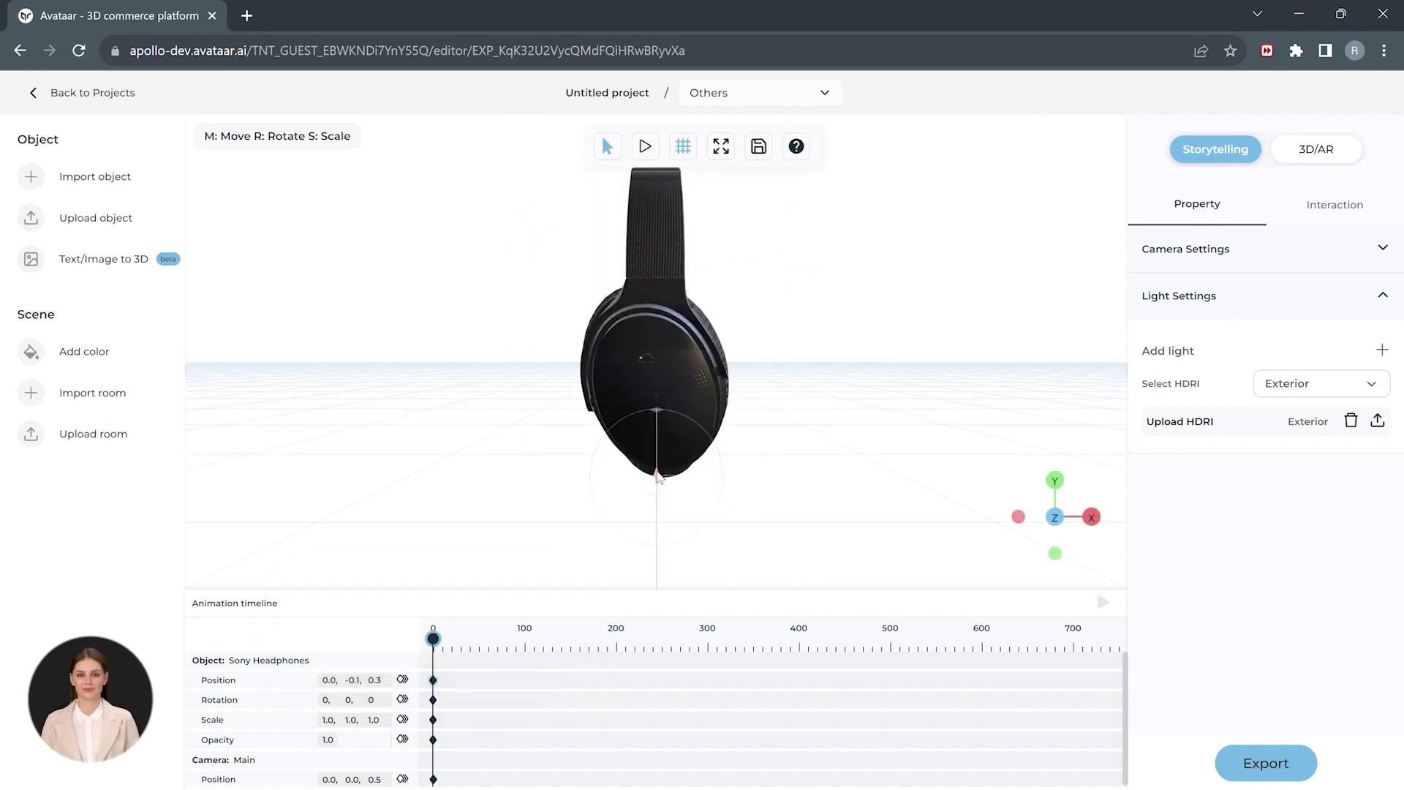
{"action": "left_click", "coordinate": [402, 699]}
{"action": "key", "text": "m"}
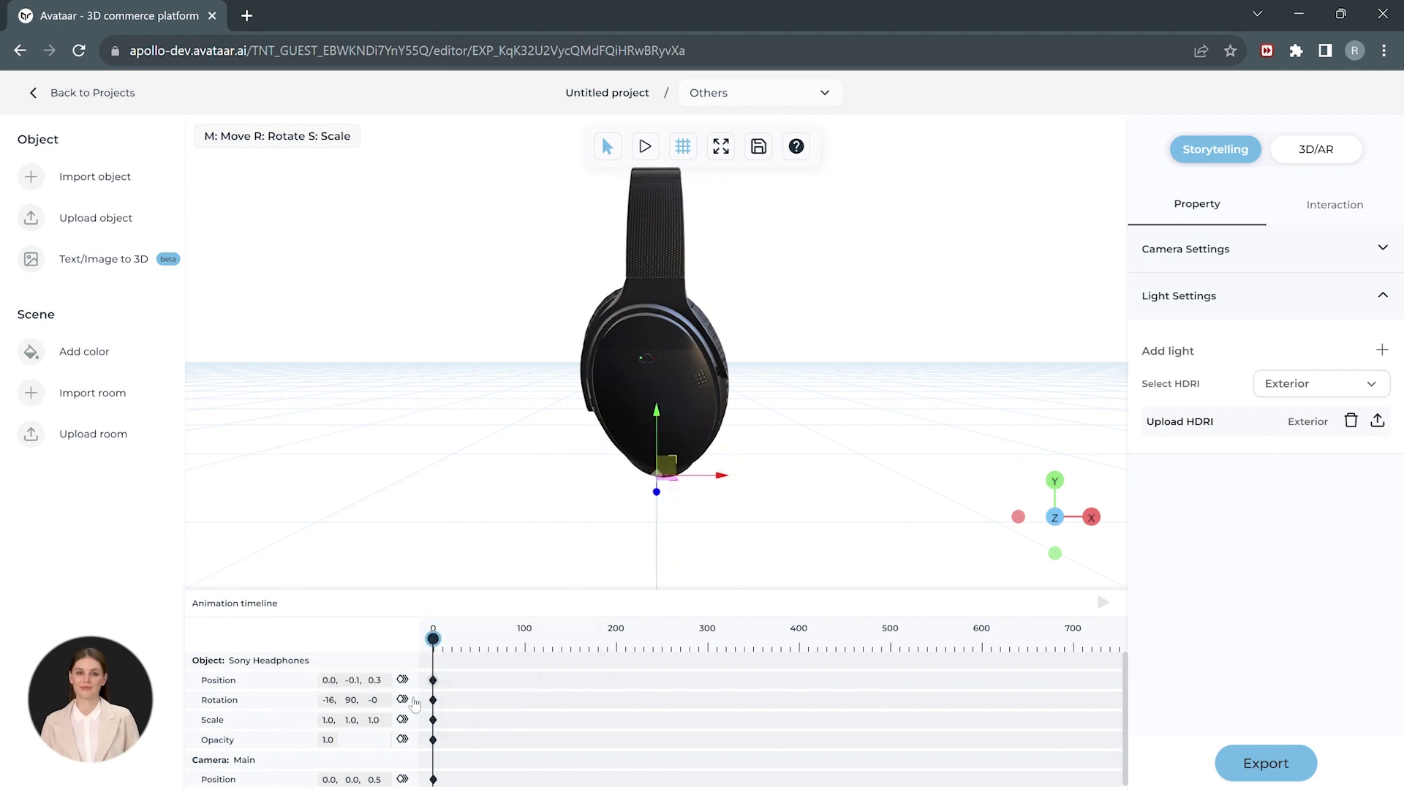
{"action": "left_click", "coordinate": [433, 681]}
{"action": "left_click_drag", "start_coordinate": [515, 647], "coordinate": [677, 656]}
{"action": "type", "text": "34"}
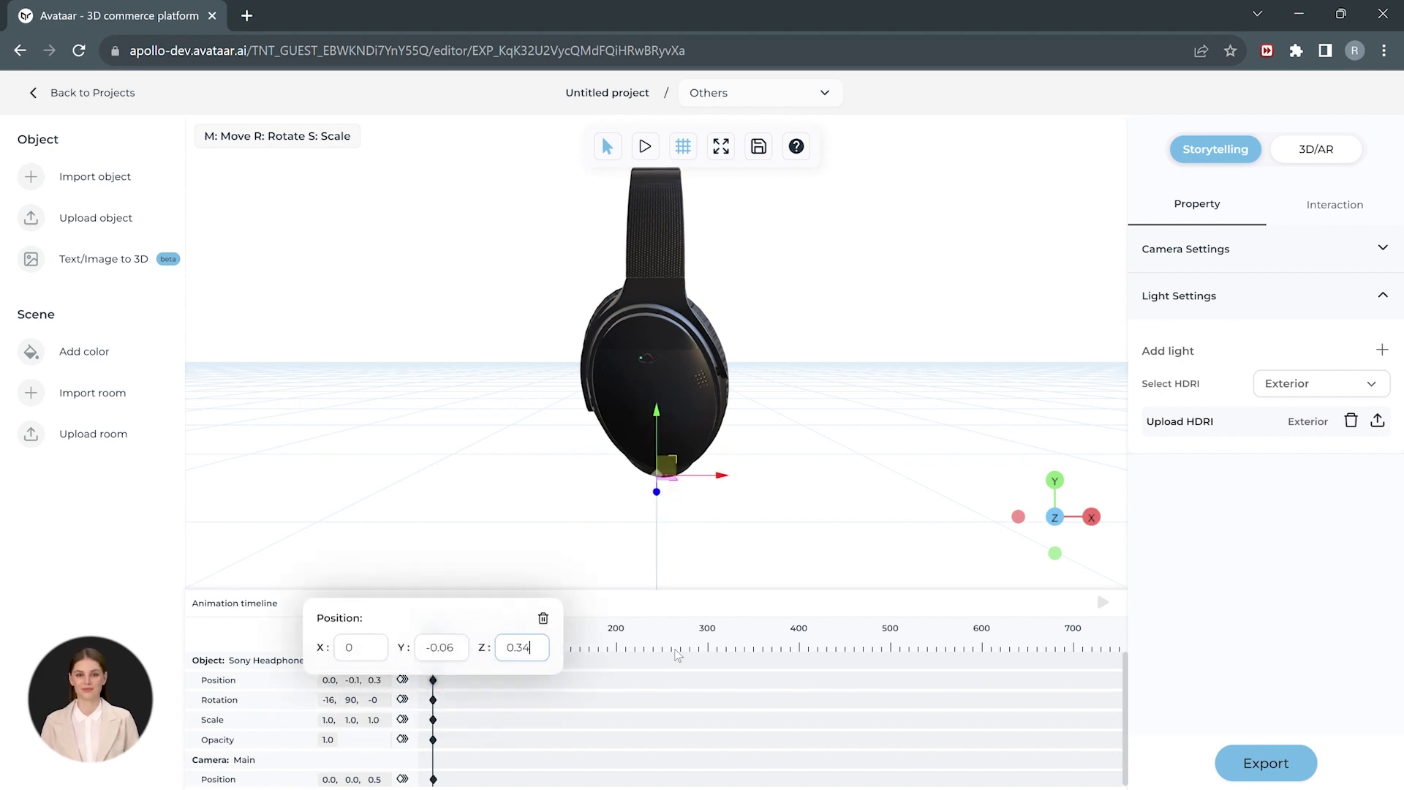
{"action": "key", "text": "Return"}
Step: Add Position and Rotation keyframes at frame 70 with rotation values set to 0
{"action": "left_click_drag", "start_coordinate": [434, 643], "coordinate": [502, 674]}
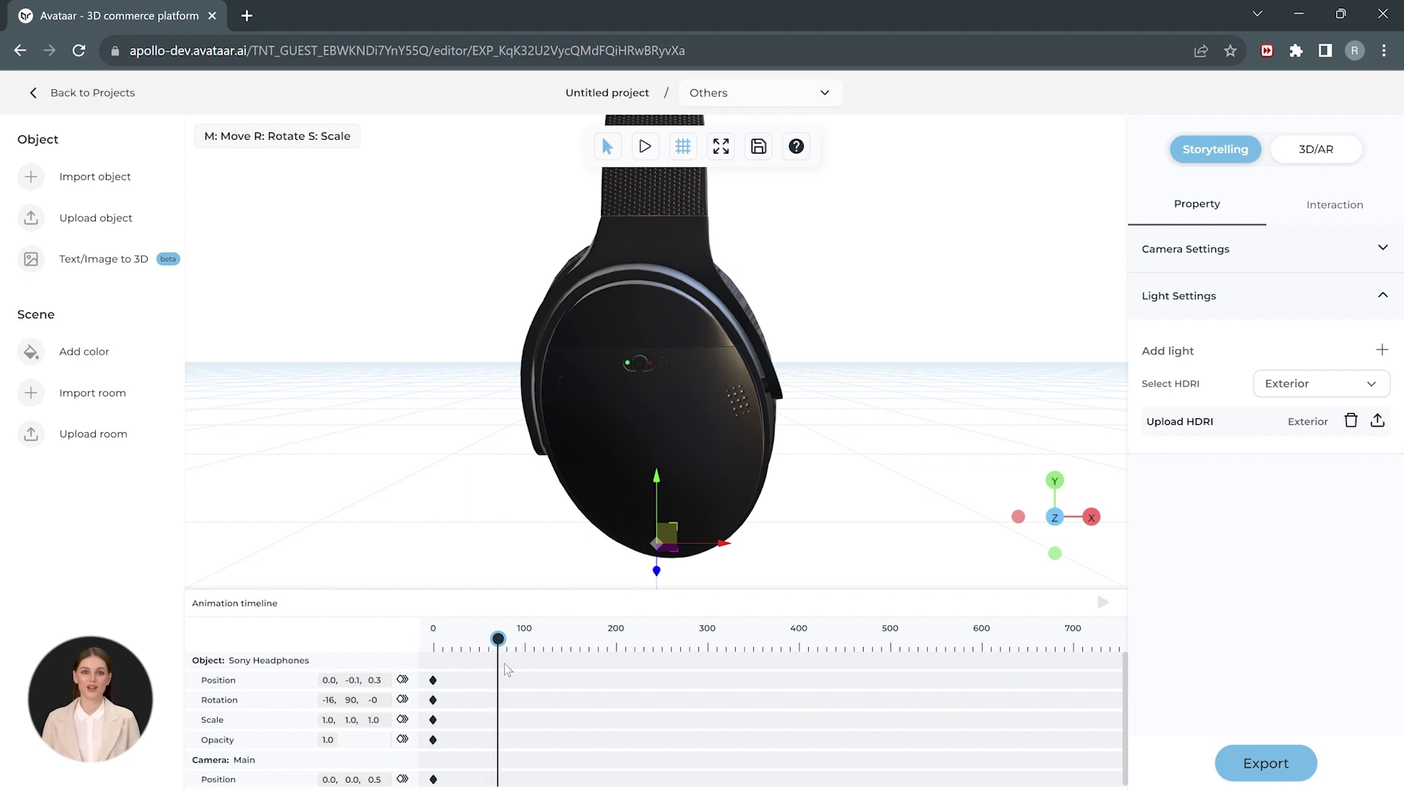
{"action": "scroll", "coordinate": [662, 577], "scroll_direction": "down", "scroll_amount": 5}
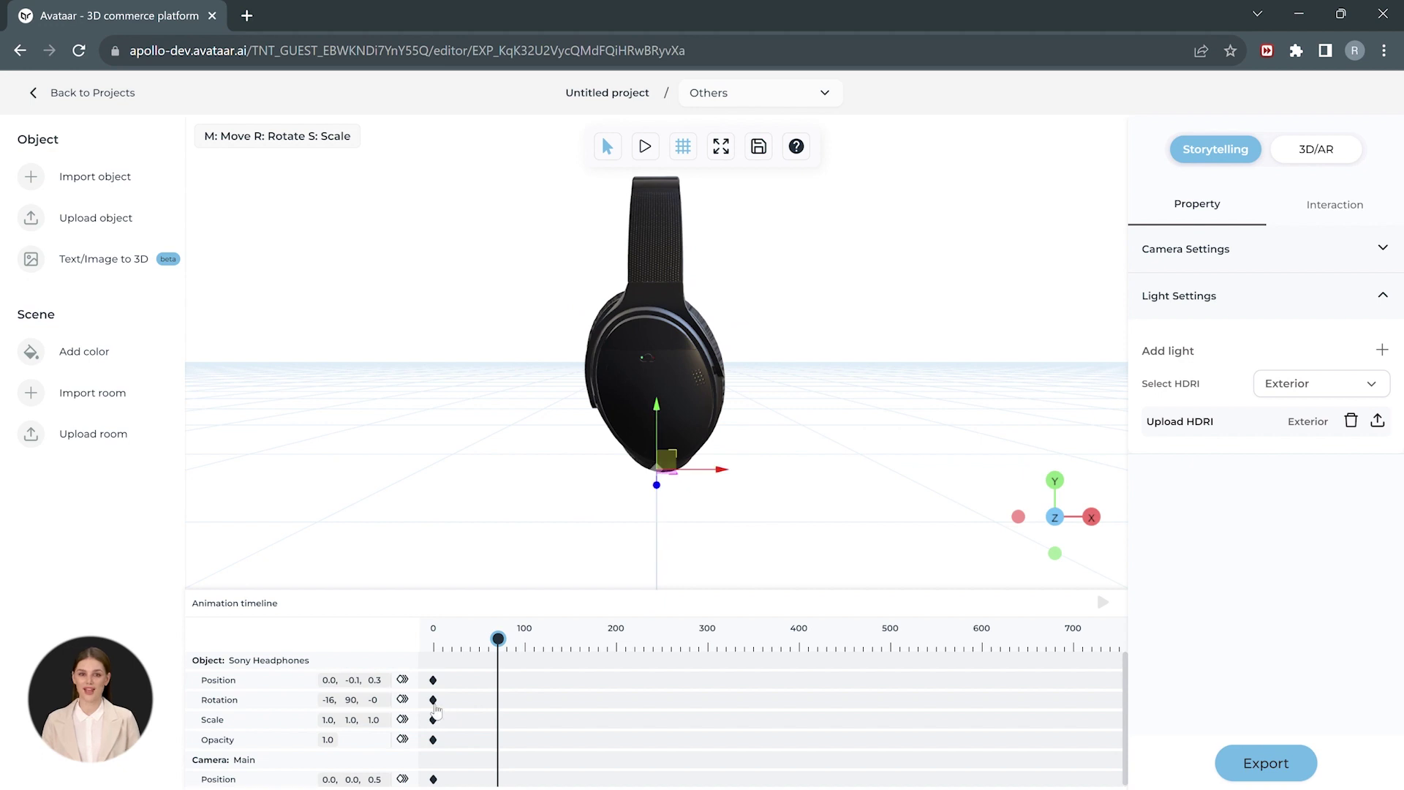
{"action": "left_click", "coordinate": [404, 681]}
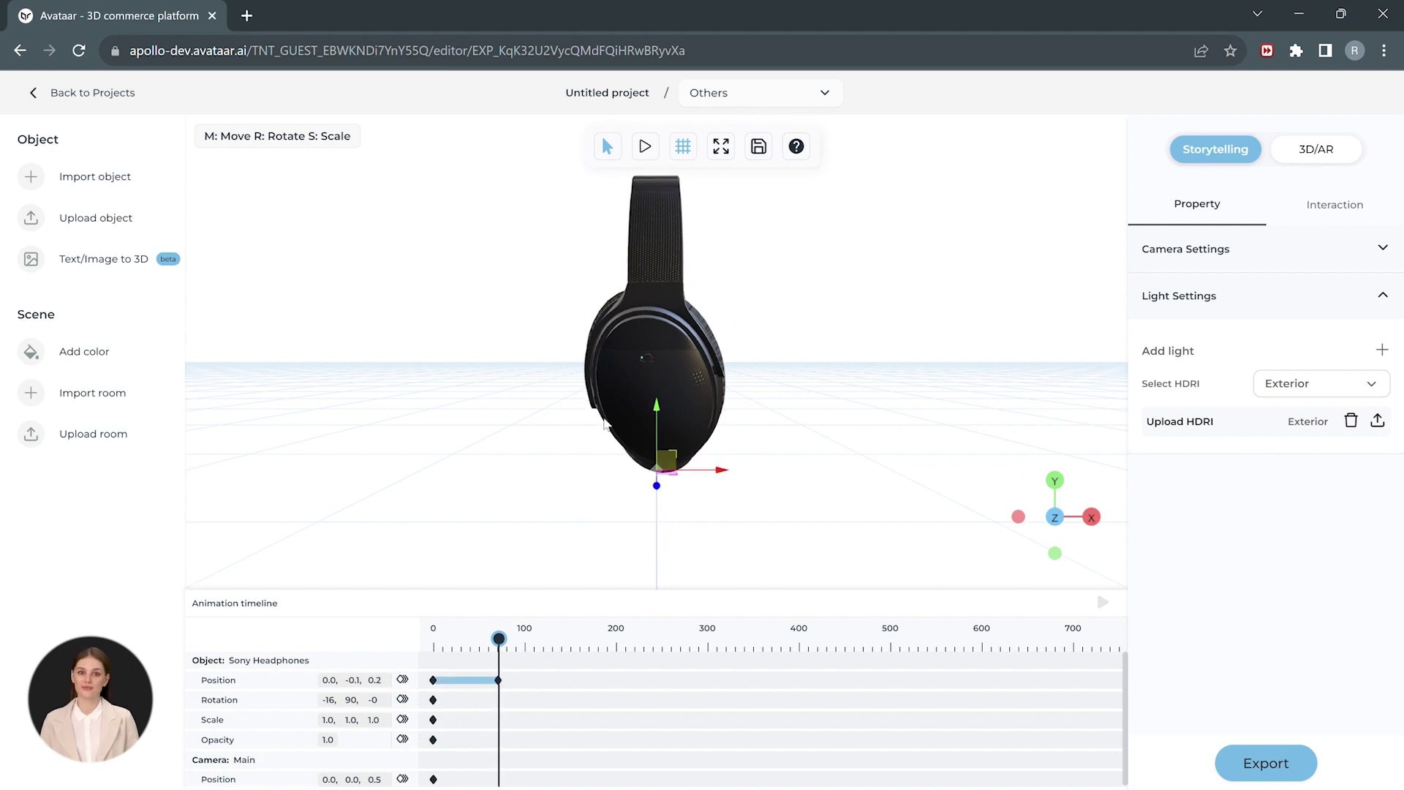
{"action": "left_click", "coordinate": [411, 702]}
{"action": "left_click", "coordinate": [499, 700]}
{"action": "type", "text": "0"}
{"action": "key", "text": "Tab"}
{"action": "type", "text": "0"}
{"action": "key", "text": "Tab"}
{"action": "left_click", "coordinate": [541, 688]}
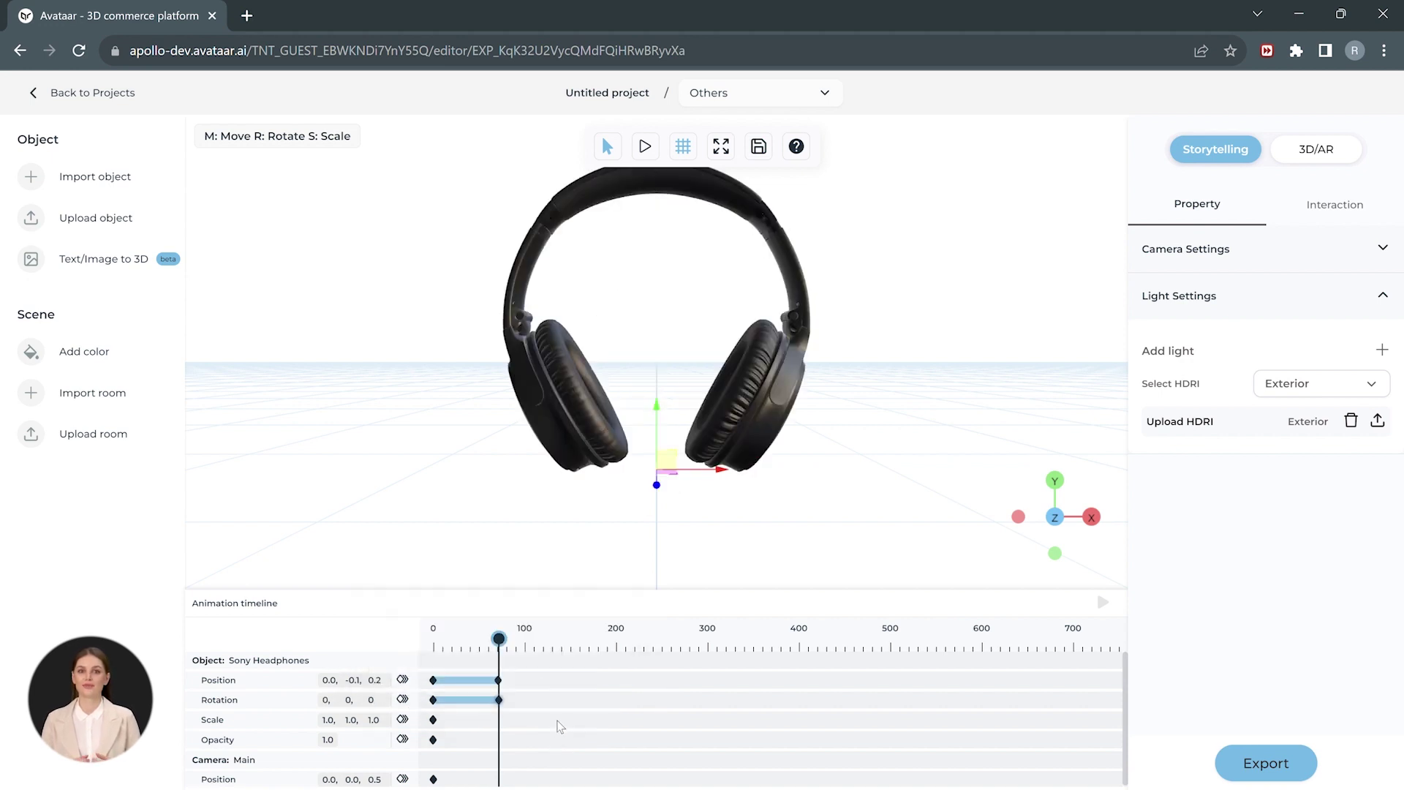
Step: Key a later rotation with Y 300, adjust it to -16 and -0, then play back
{"action": "left_click_drag", "start_coordinate": [508, 647], "coordinate": [569, 677]}
{"action": "left_click", "coordinate": [401, 700]}
{"action": "left_click", "coordinate": [674, 700]}
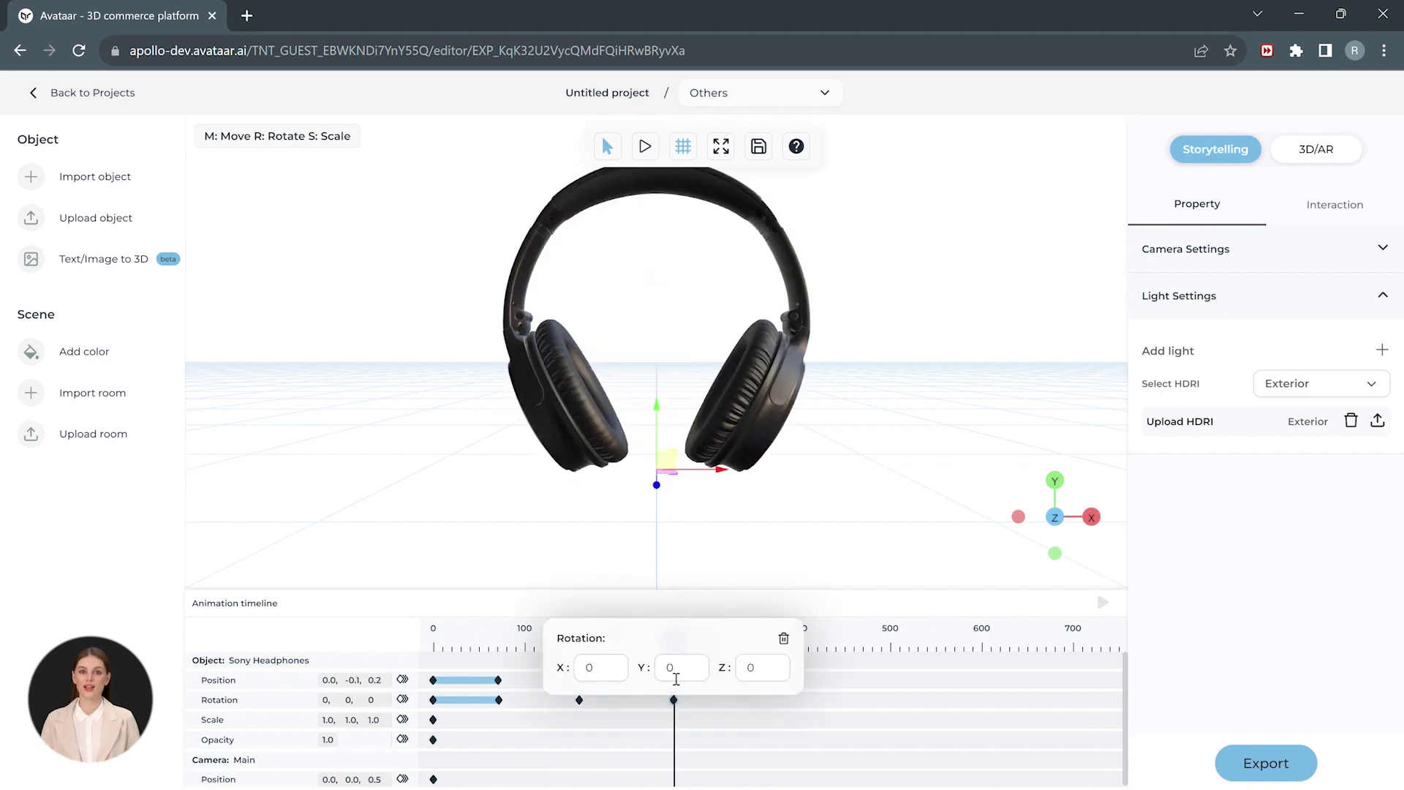
{"action": "key", "text": "Return"}
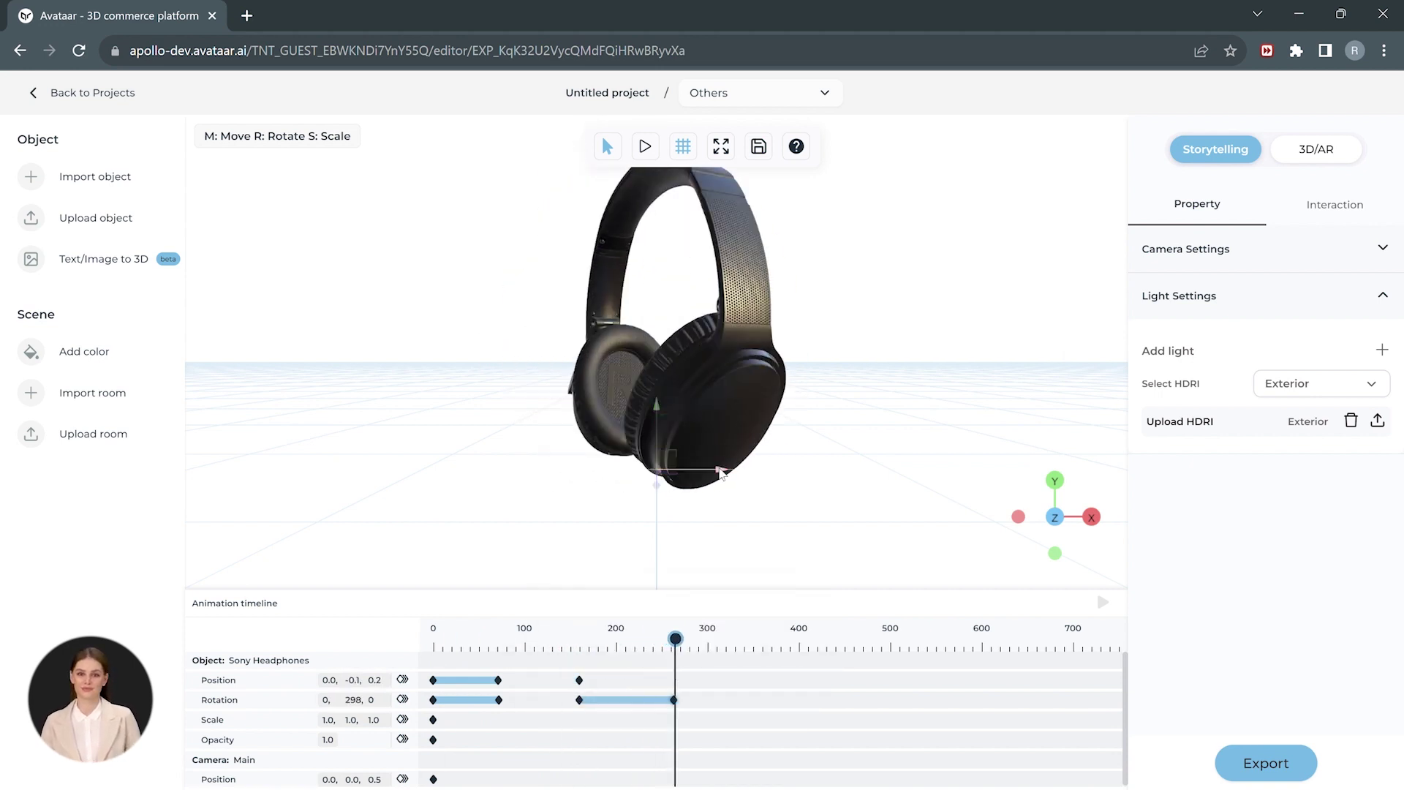
{"action": "mouse_move", "coordinate": [490, 488]}
{"action": "left_mouse_down"}
{"action": "mouse_move", "coordinate": [395, 486]}
{"action": "mouse_move", "coordinate": [475, 490]}
{"action": "left_mouse_up"}
{"action": "mouse_move", "coordinate": [688, 671]}
{"action": "left_mouse_down"}
{"action": "mouse_move", "coordinate": [578, 670]}
{"action": "mouse_move", "coordinate": [674, 671]}
{"action": "left_mouse_up"}
{"action": "left_click", "coordinate": [673, 700]}
{"action": "type", "text": "-16"}
{"action": "left_click", "coordinate": [774, 678]}
{"action": "type", "text": "-0"}
{"action": "key", "text": "Return"}
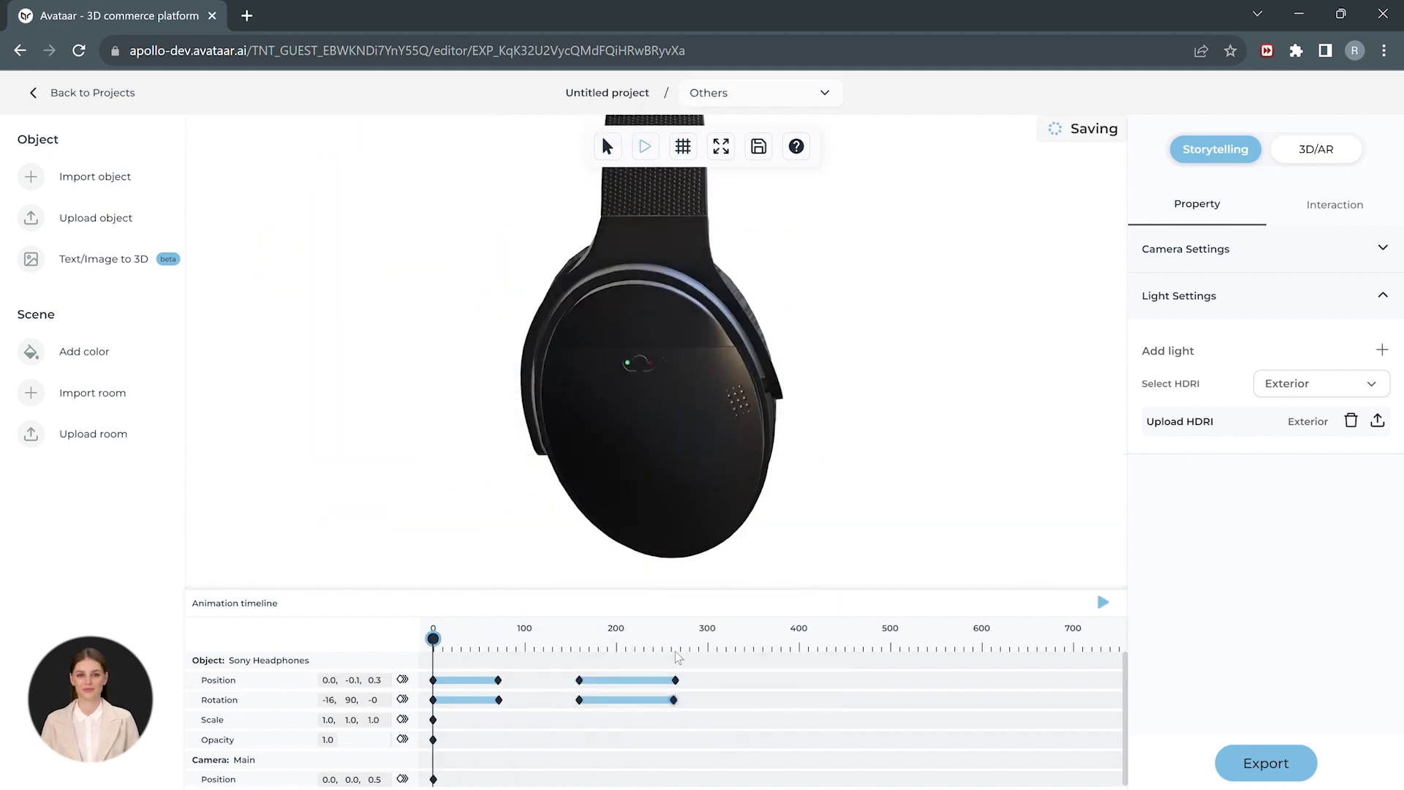
{"action": "left_click", "coordinate": [1103, 602]}
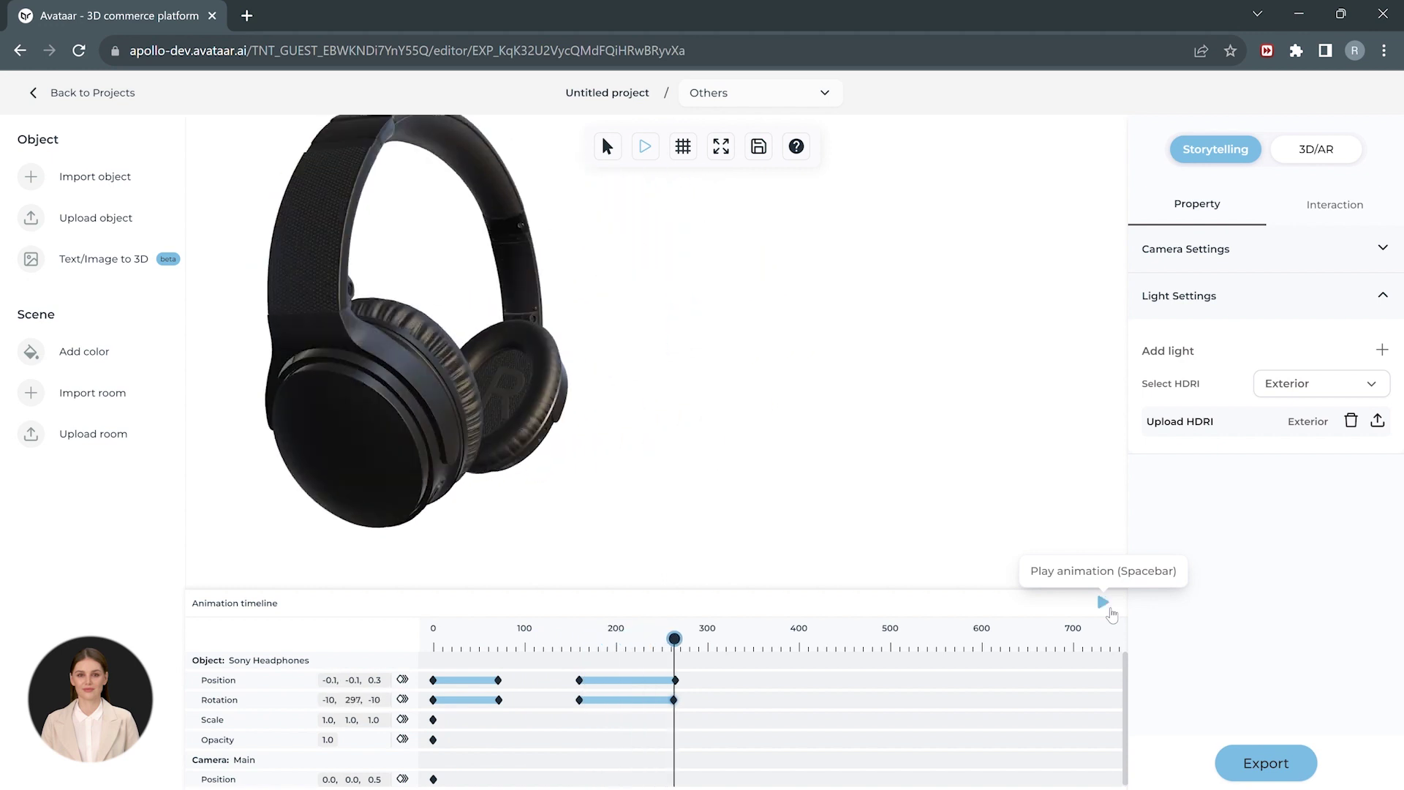
Step: Add a text caption reading 'Sony Nuke Out' at the animation start
{"action": "left_click_drag", "start_coordinate": [674, 639], "coordinate": [433, 648]}
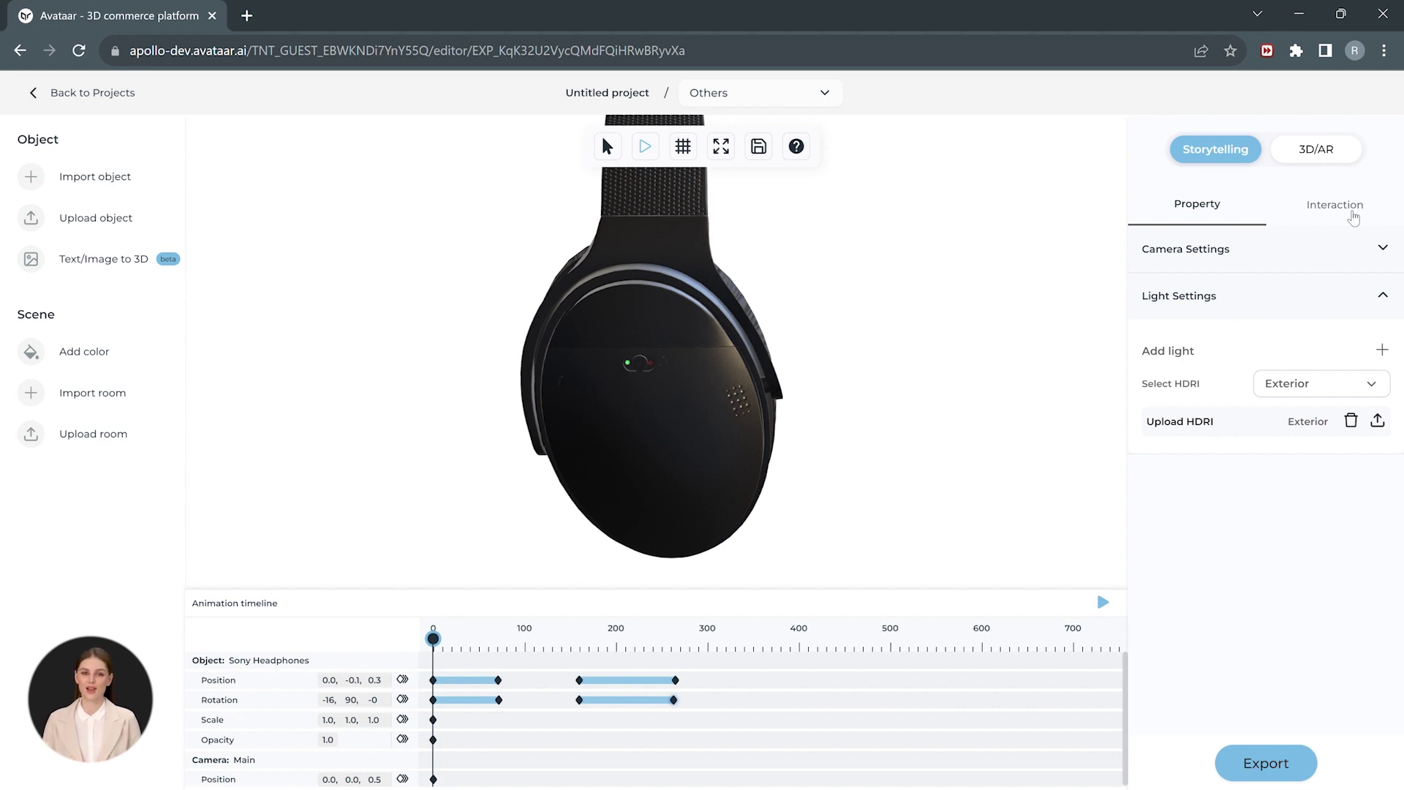
{"action": "left_click", "coordinate": [1338, 215]}
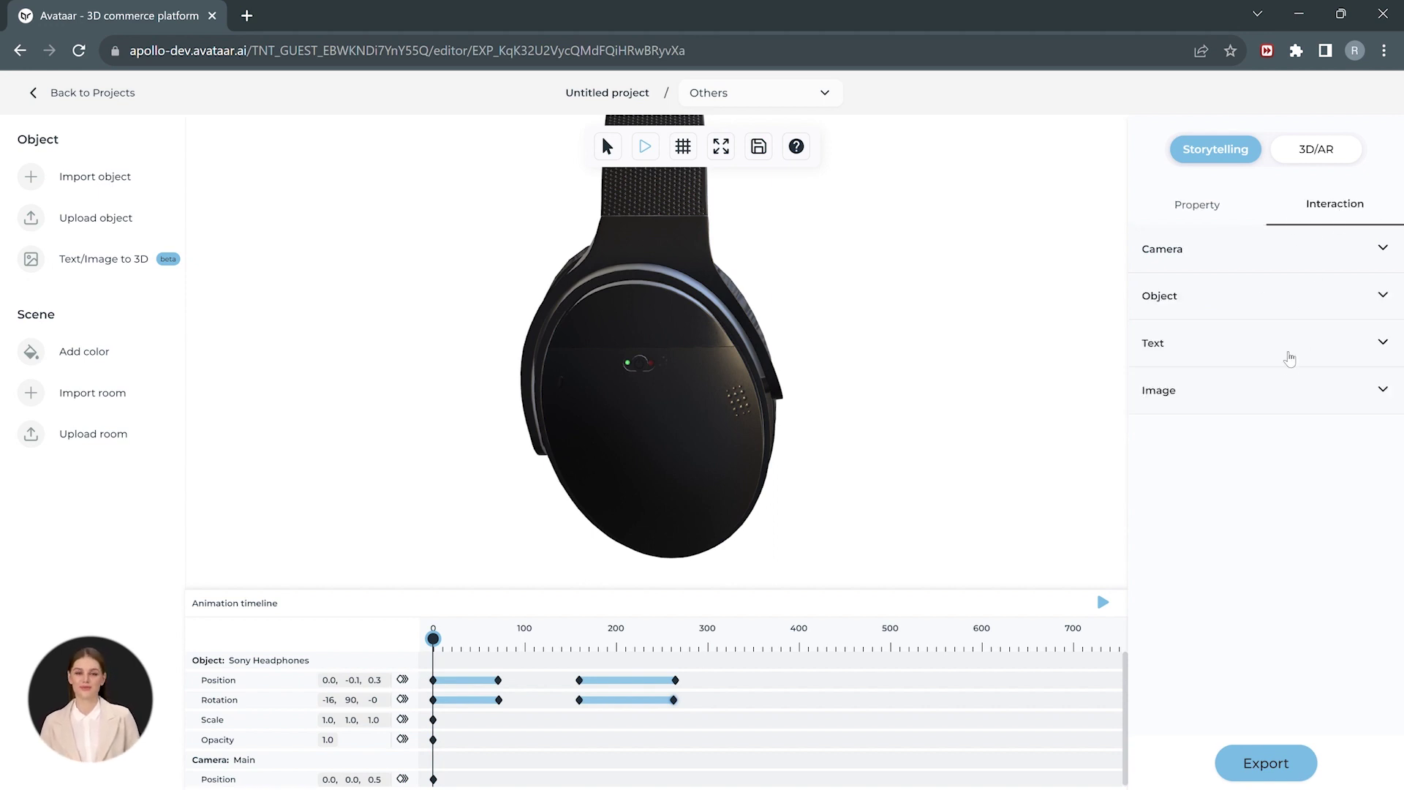
{"action": "left_click", "coordinate": [1293, 358]}
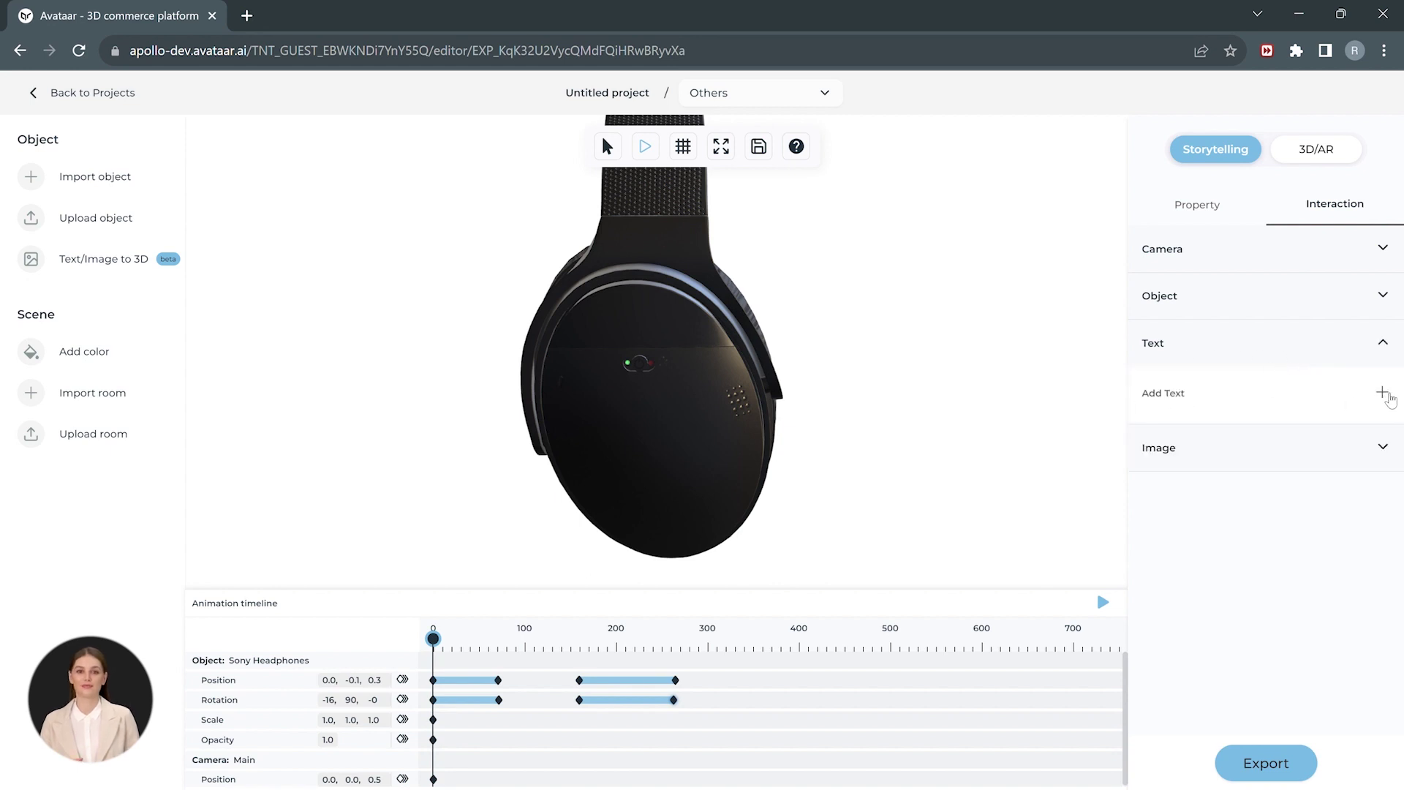
{"action": "left_click", "coordinate": [1383, 394]}
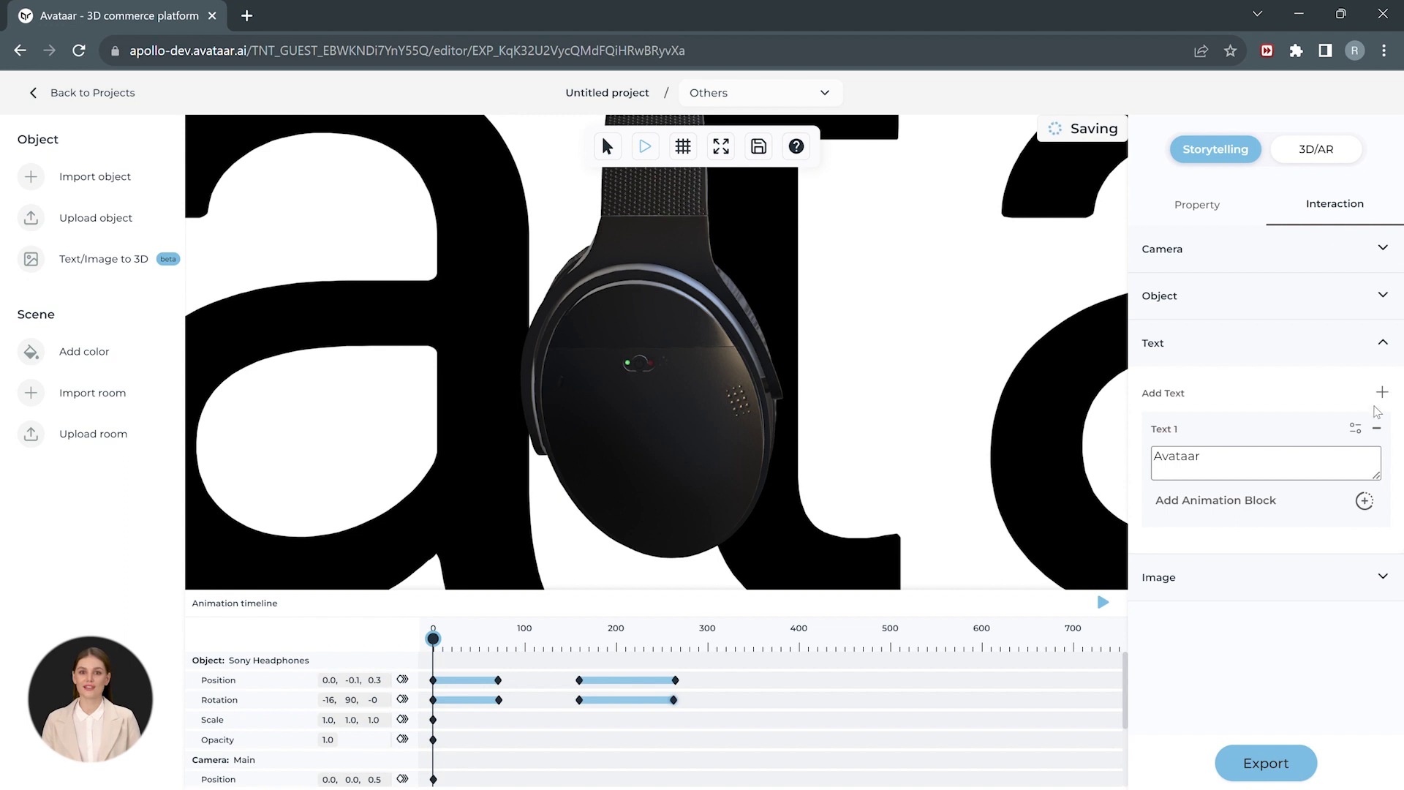
{"action": "double_click", "coordinate": [1219, 468]}
{"action": "type", "text": "Sony Nuke Out"}
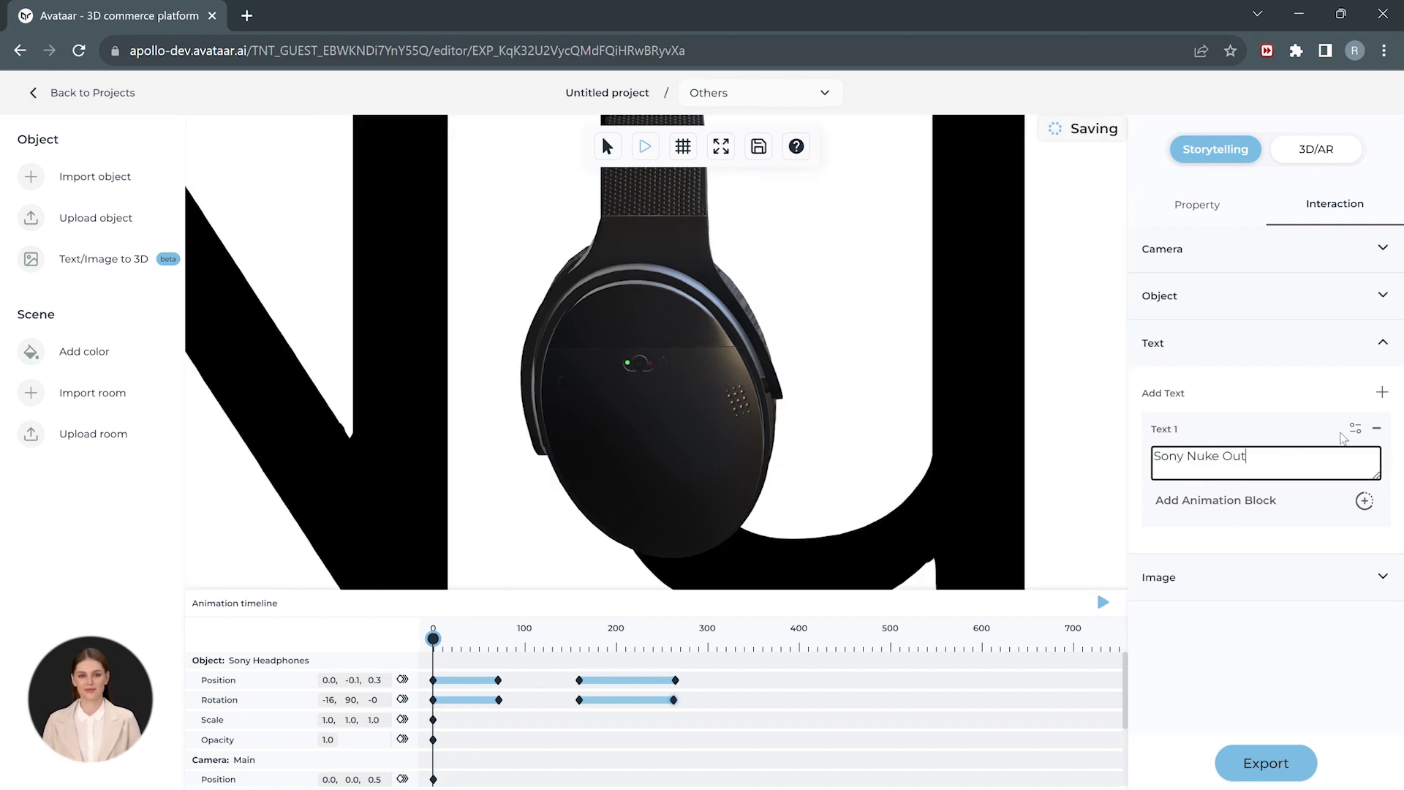
Step: Style the caption in Oswald font, size 0.1, coloured white
{"action": "left_click", "coordinate": [1353, 430]}
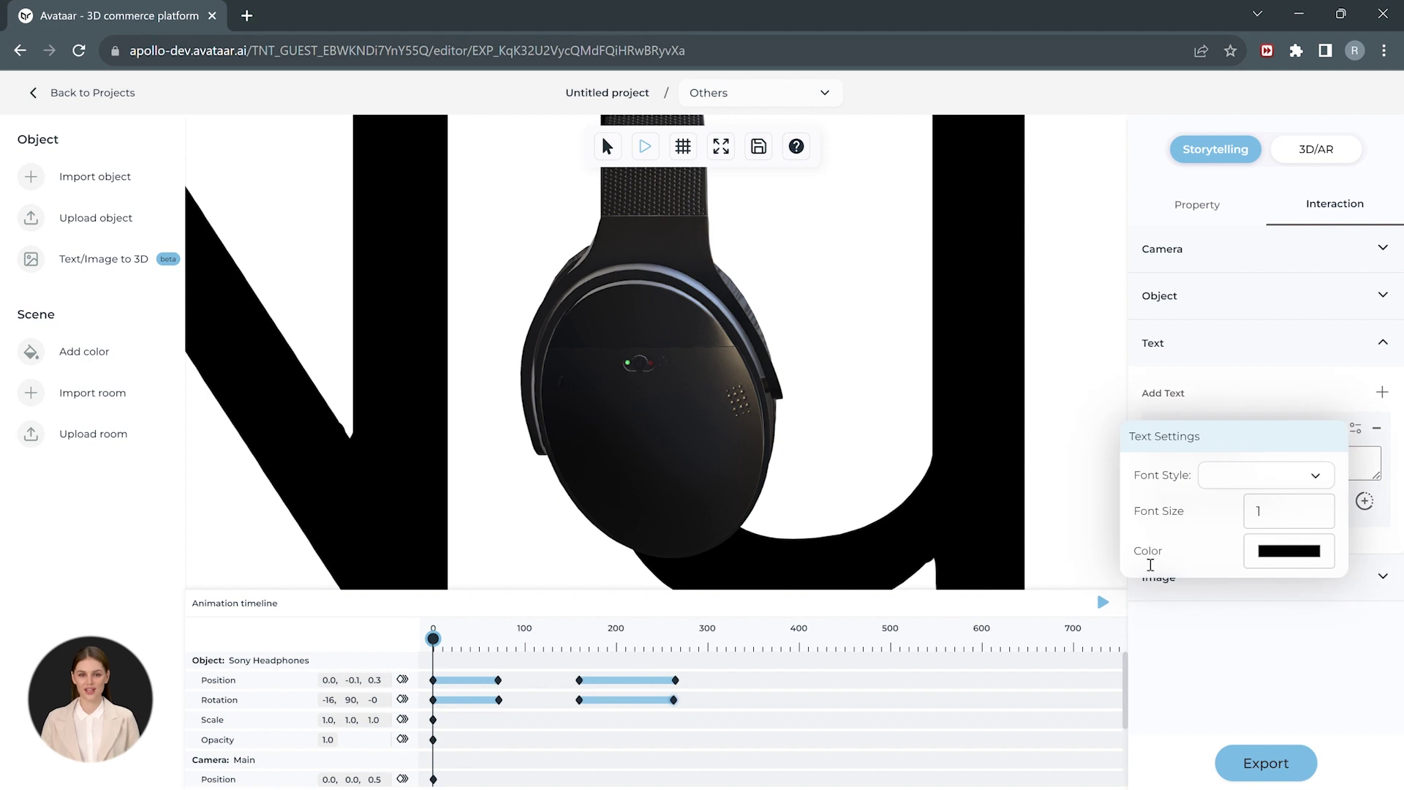
{"action": "left_click", "coordinate": [1262, 482]}
{"action": "left_click", "coordinate": [1244, 615]}
{"action": "double_click", "coordinate": [1258, 511]}
{"action": "type", "text": "0"}
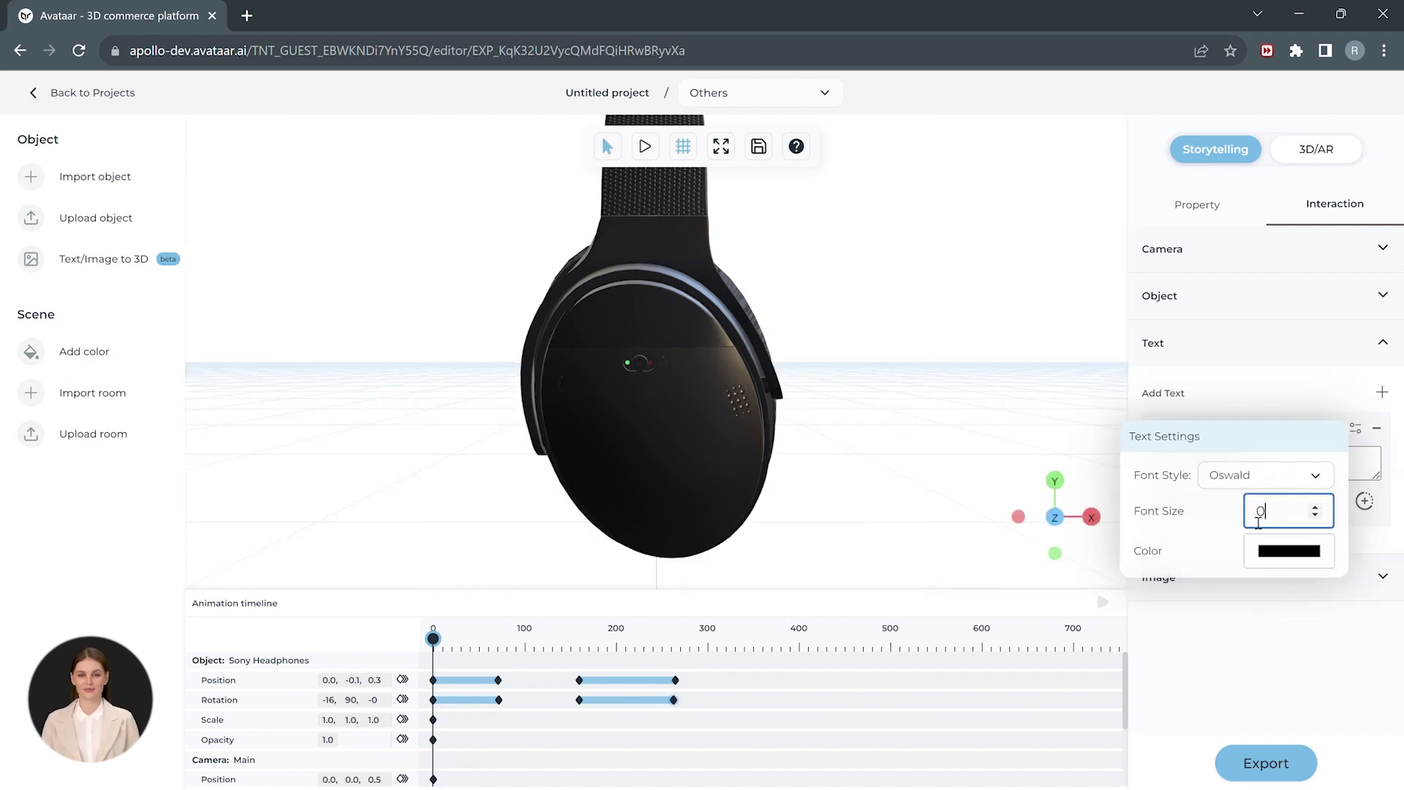
{"action": "type", "text": ".1"}
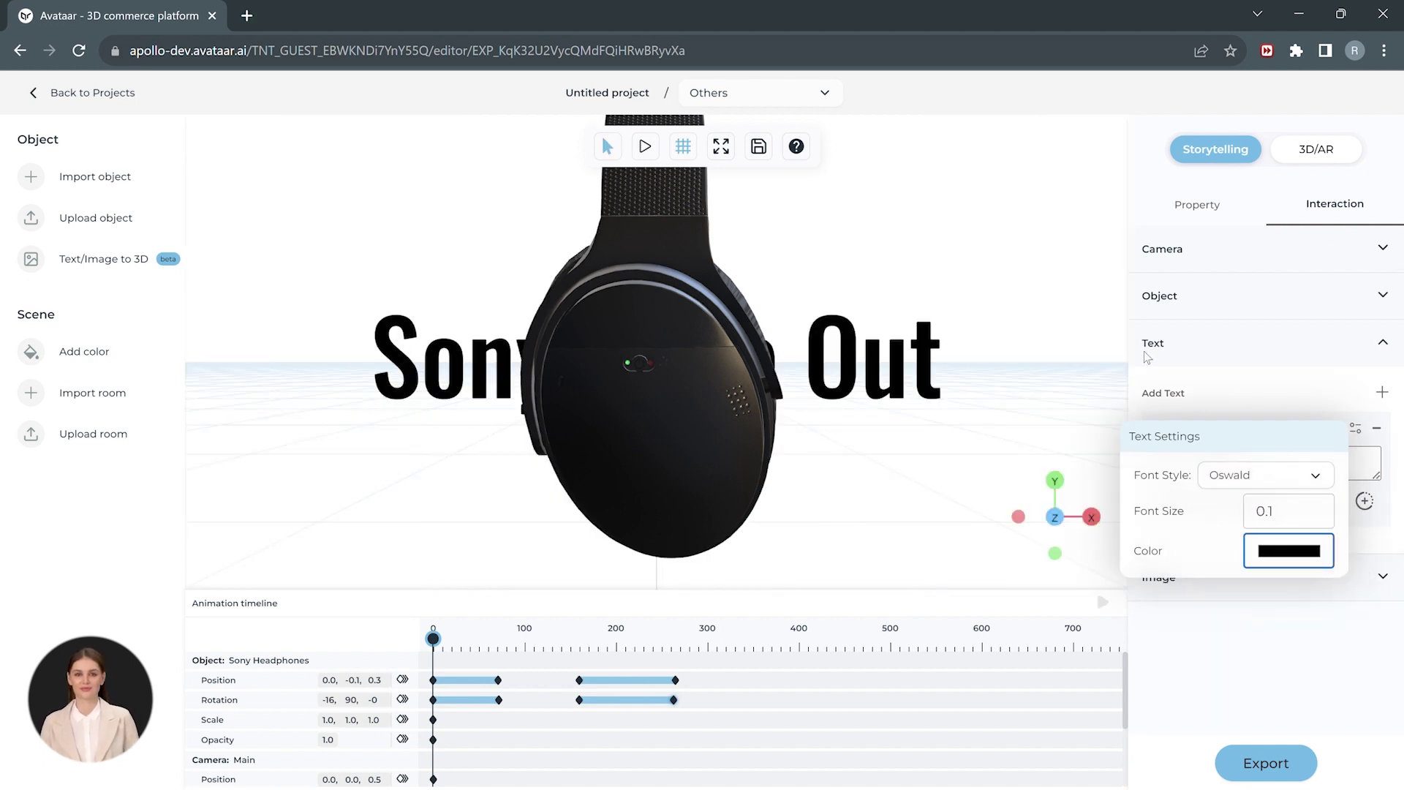
{"action": "left_click", "coordinate": [349, 498]}
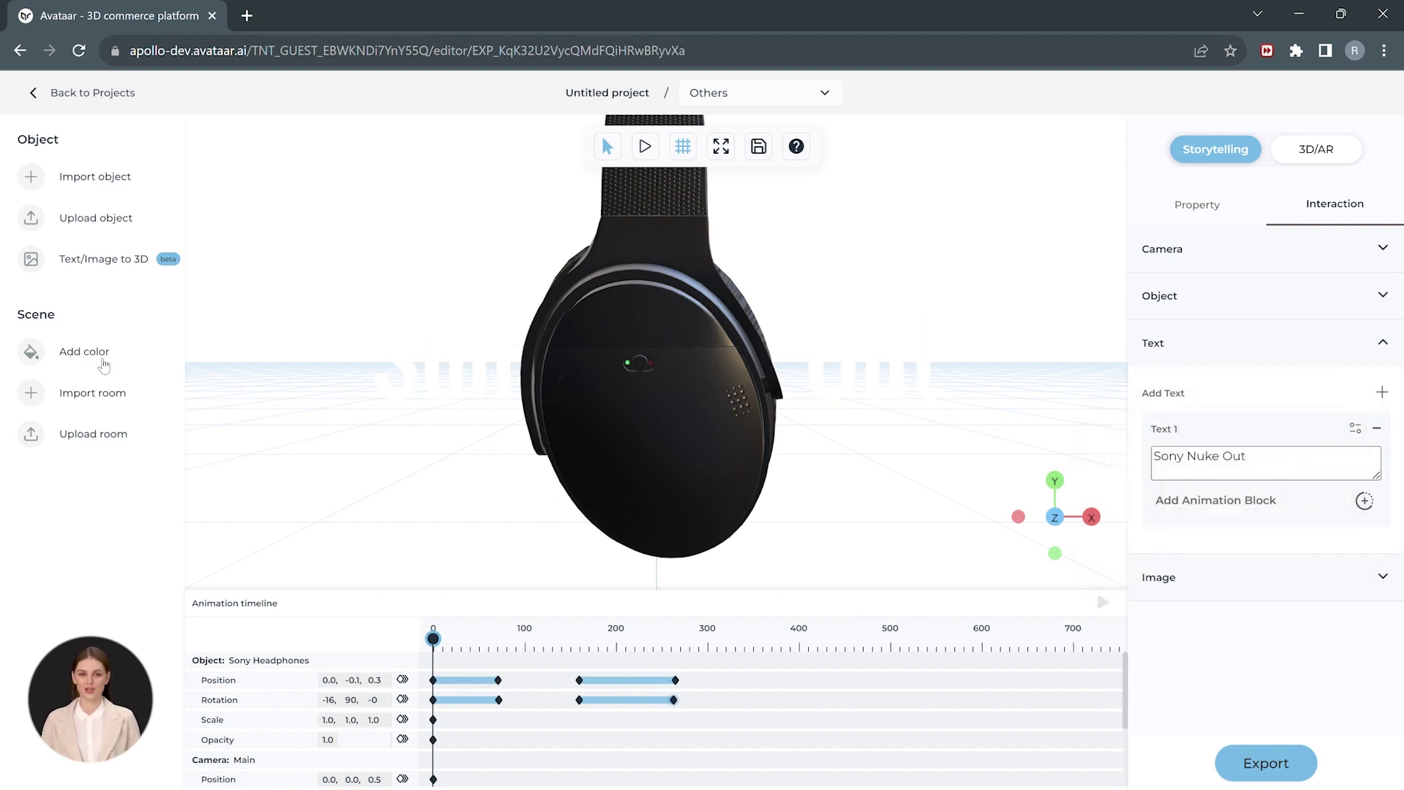
Step: Set the scene background colour to black (000000)
{"action": "left_click", "coordinate": [103, 359]}
{"action": "left_click_drag", "start_coordinate": [203, 388], "coordinate": [165, 520]}
{"action": "left_click", "coordinate": [144, 534]}
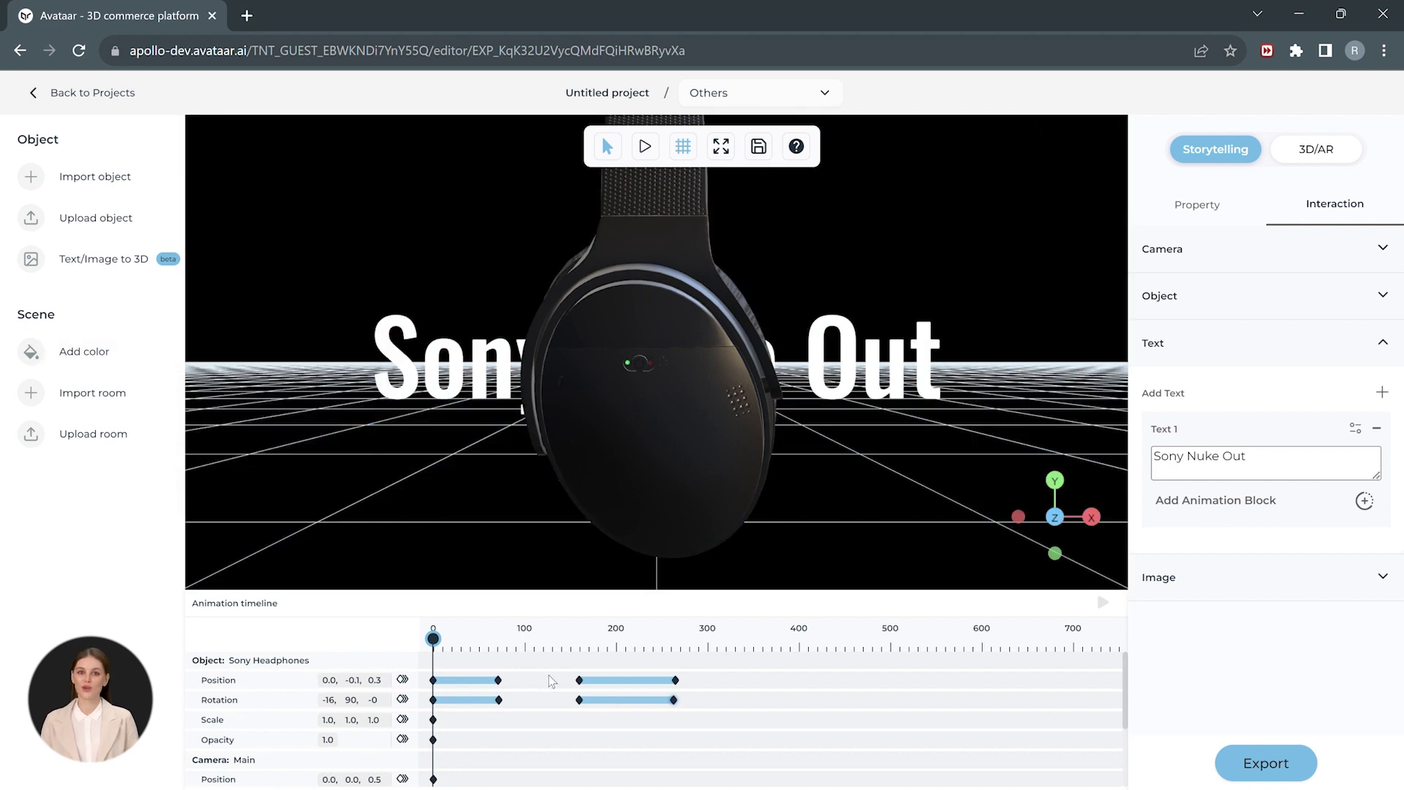
Step: Shrink the caption to 0.7 scale and set its starting opacity to 0
{"action": "scroll", "coordinate": [548, 675], "scroll_direction": "down", "scroll_amount": 2}
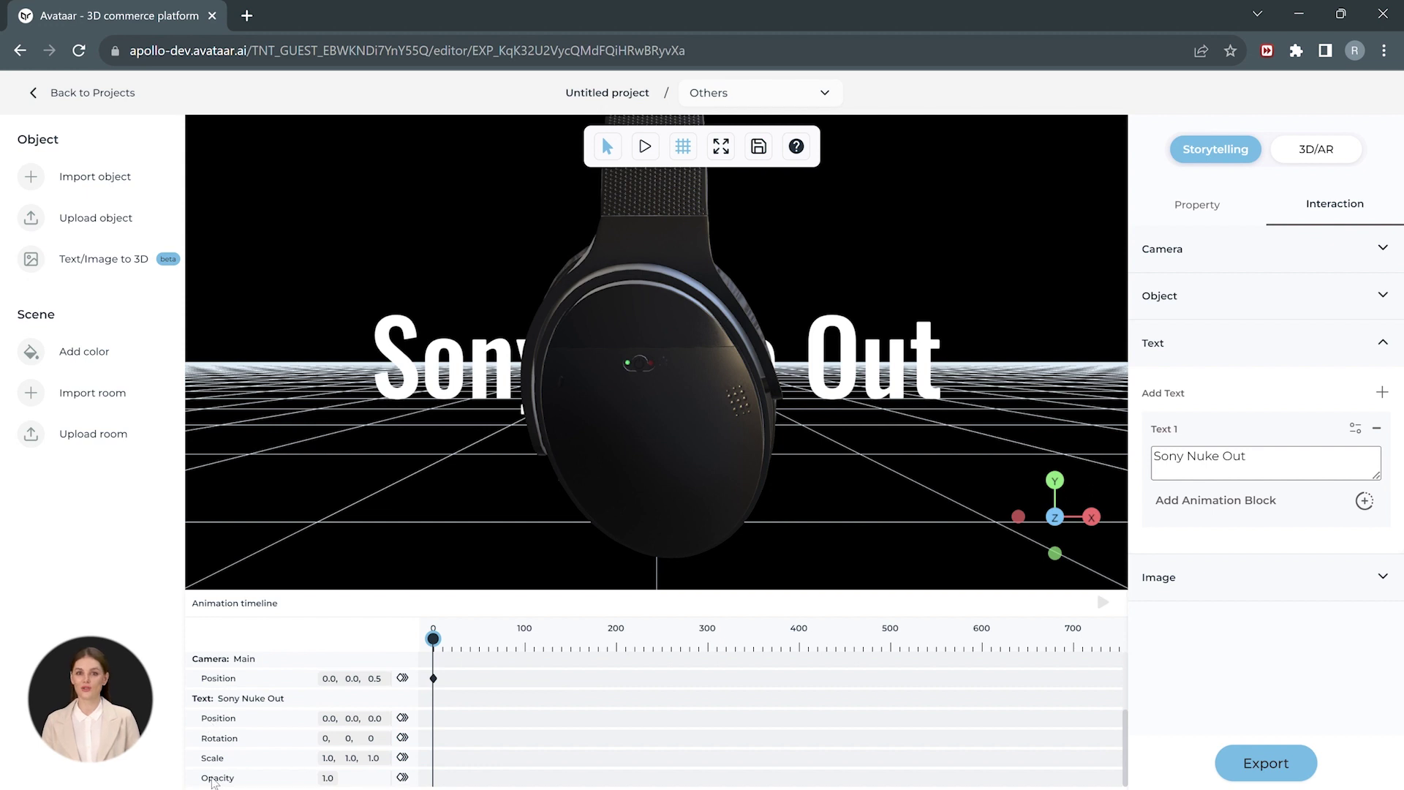
{"action": "left_click", "coordinate": [430, 385]}
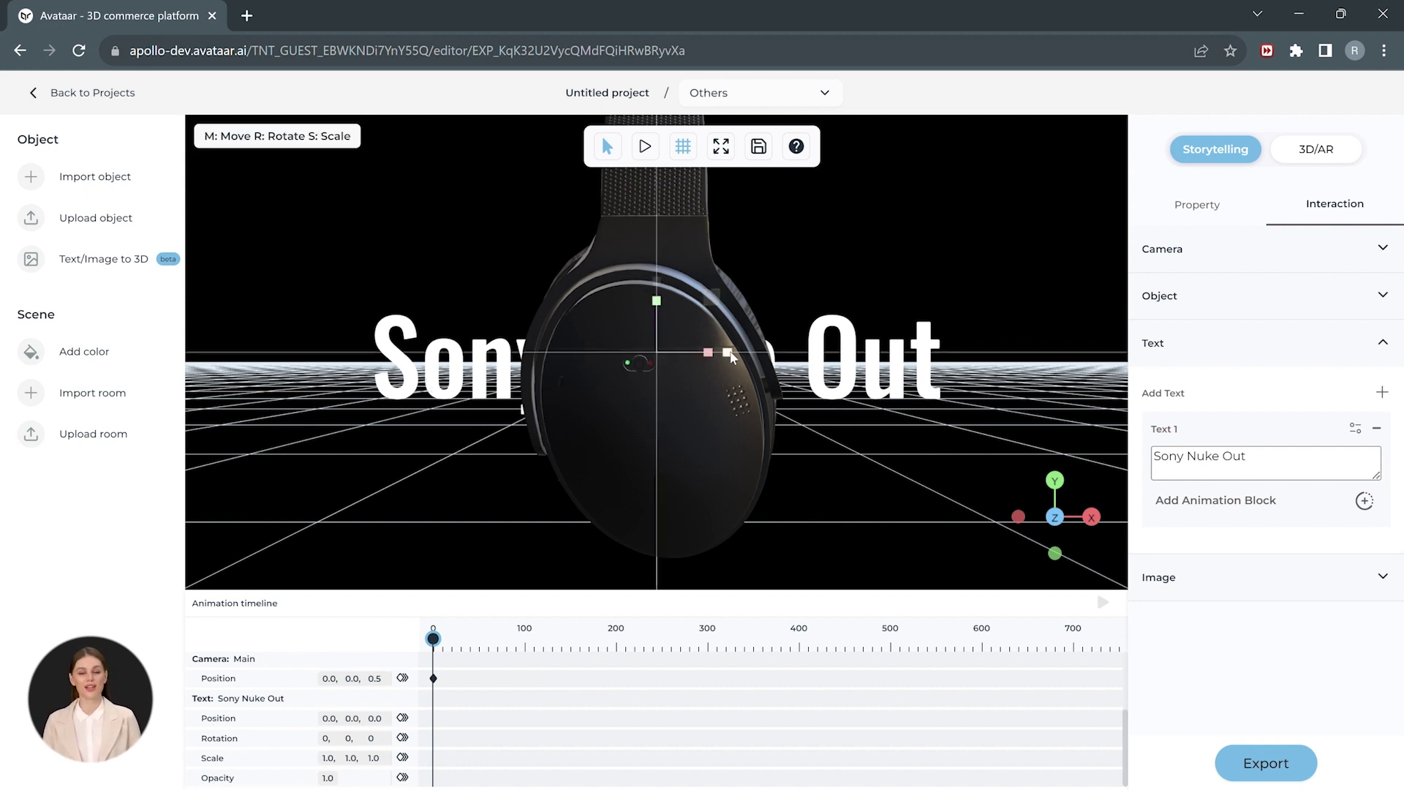
{"action": "left_click_drag", "start_coordinate": [730, 358], "coordinate": [701, 371]}
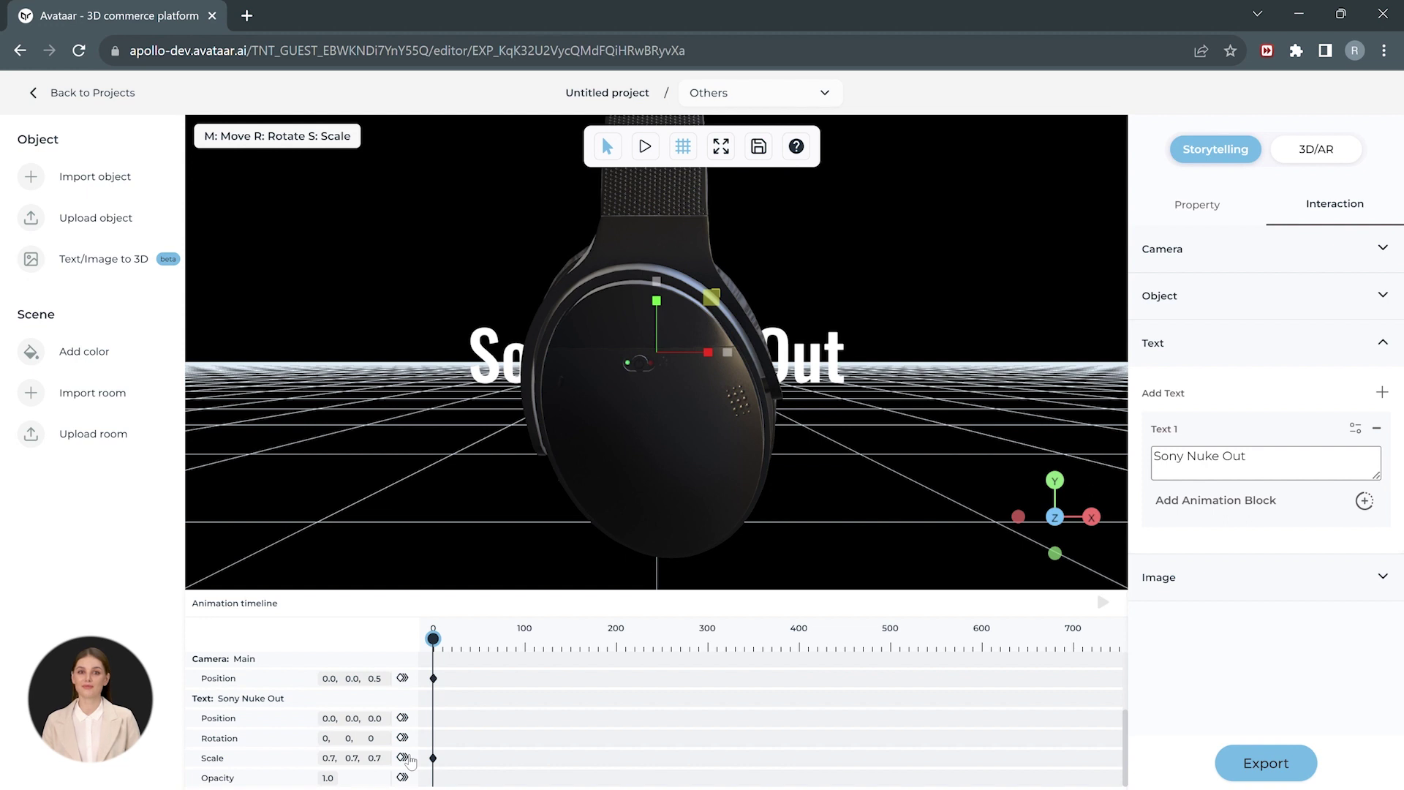
{"action": "left_click", "coordinate": [437, 777]}
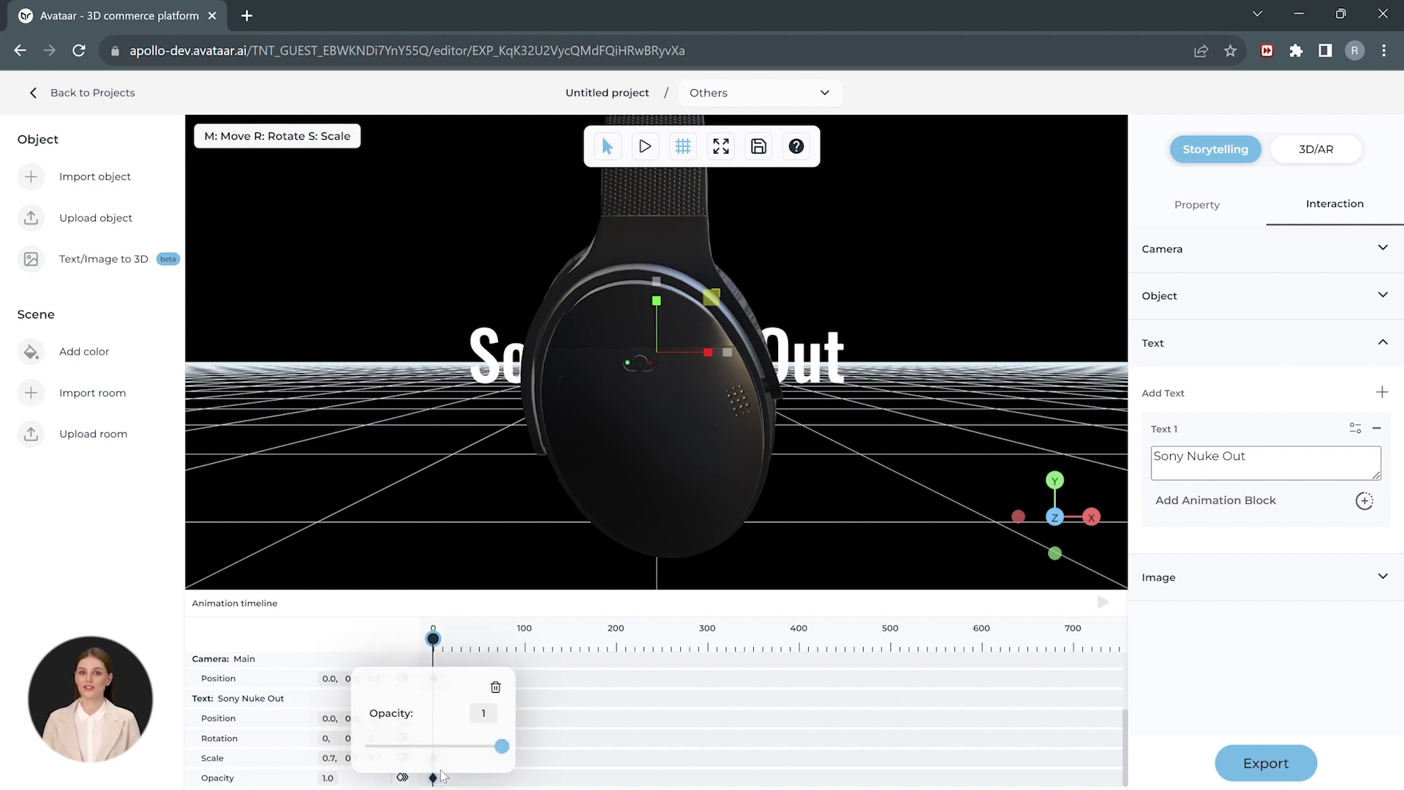
{"action": "left_click_drag", "start_coordinate": [503, 746], "coordinate": [353, 749]}
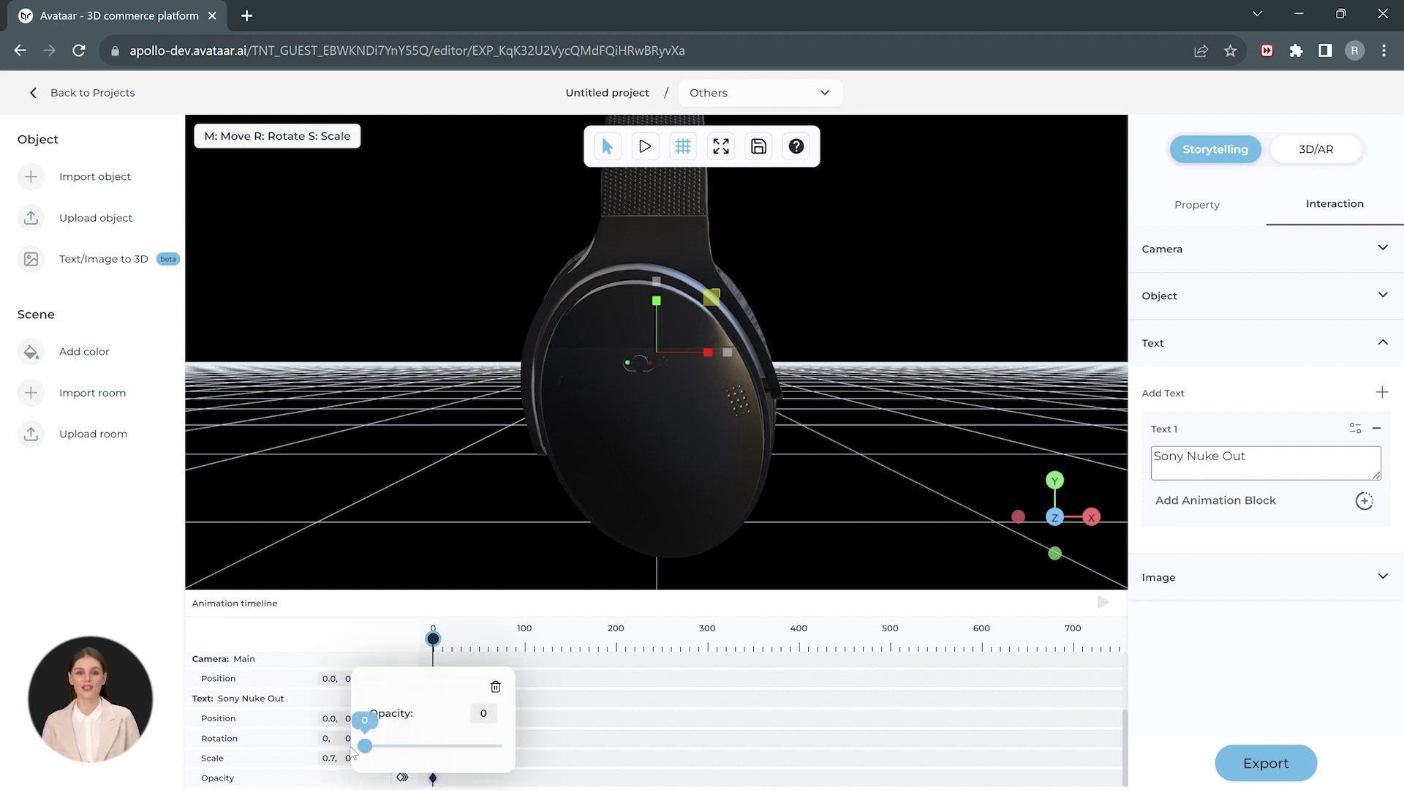
{"action": "left_click", "coordinate": [565, 733]}
Step: At frame 70, key the caption's Scale to 1, 1, 1 and add an Opacity keyframe
{"action": "scroll", "coordinate": [548, 713], "scroll_direction": "up", "scroll_amount": 2}
{"action": "left_click_drag", "start_coordinate": [435, 640], "coordinate": [499, 640]}
{"action": "scroll", "coordinate": [492, 728], "scroll_direction": "down", "scroll_amount": 2}
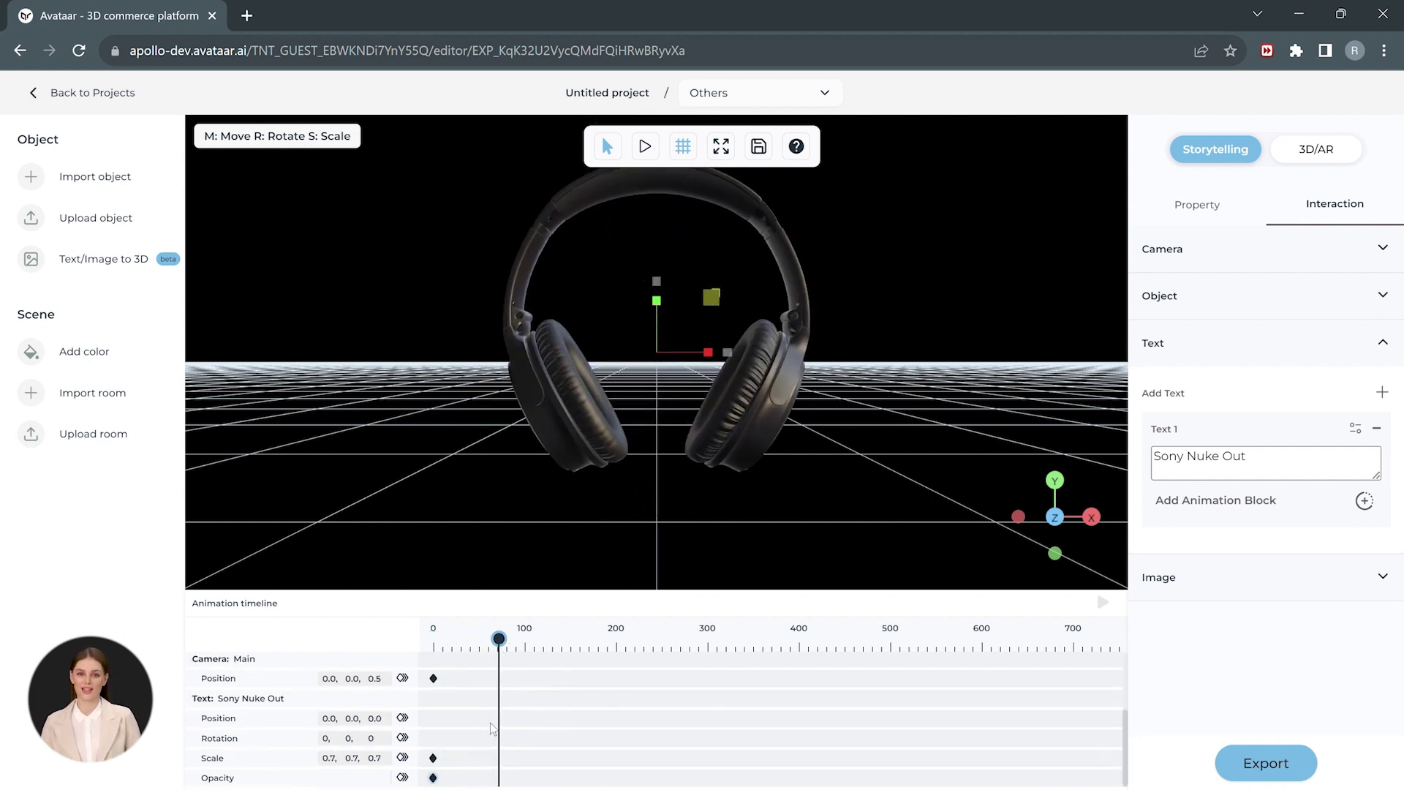
{"action": "left_click", "coordinate": [404, 758]}
{"action": "left_click", "coordinate": [444, 726]}
{"action": "type", "text": "1"}
{"action": "key", "text": "Tab"}
{"action": "type", "text": "1"}
{"action": "key", "text": "Tab"}
{"action": "type", "text": "1"}
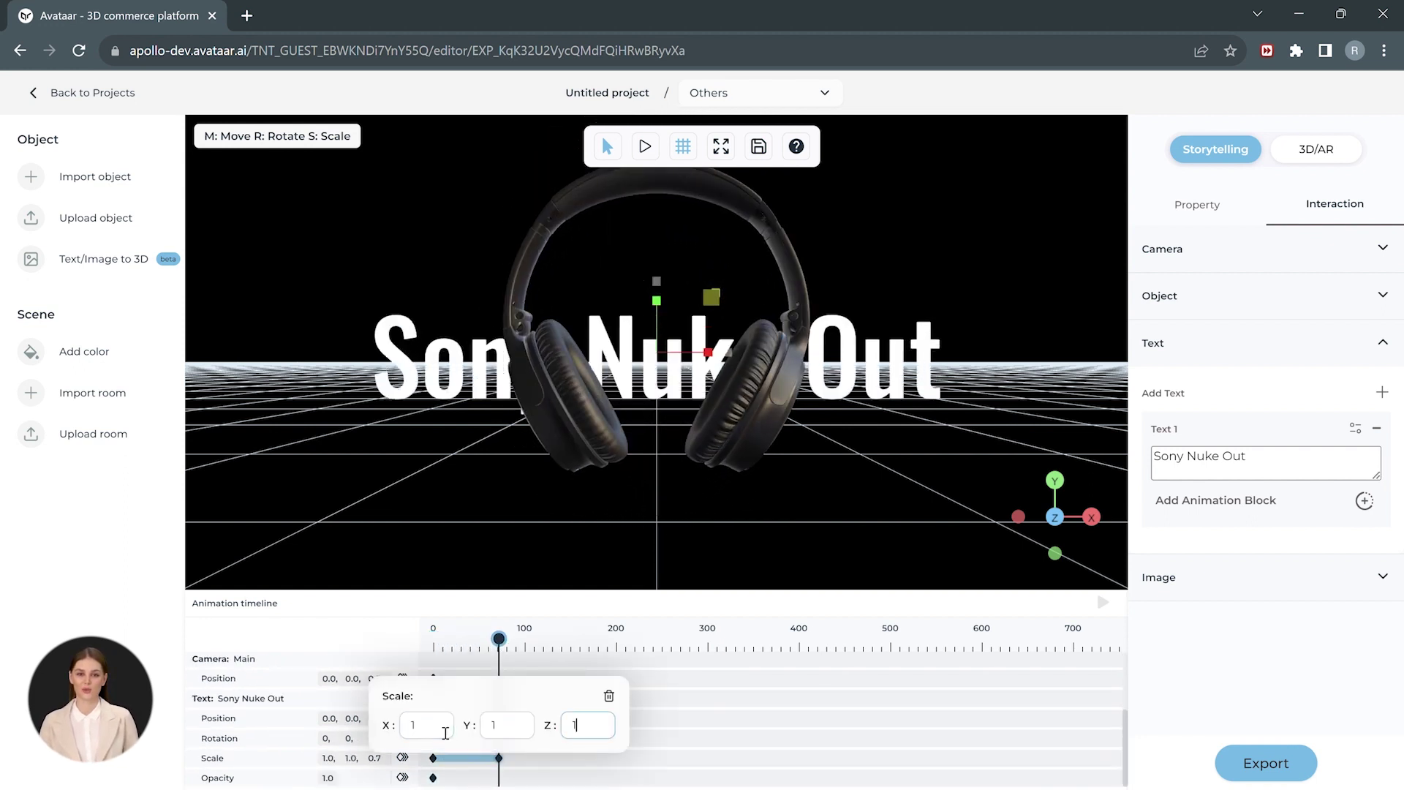
{"action": "left_click", "coordinate": [531, 758]}
{"action": "left_click_drag", "start_coordinate": [443, 686], "coordinate": [542, 686]}
{"action": "scroll", "coordinate": [542, 686], "scroll_direction": "up", "scroll_amount": 2}
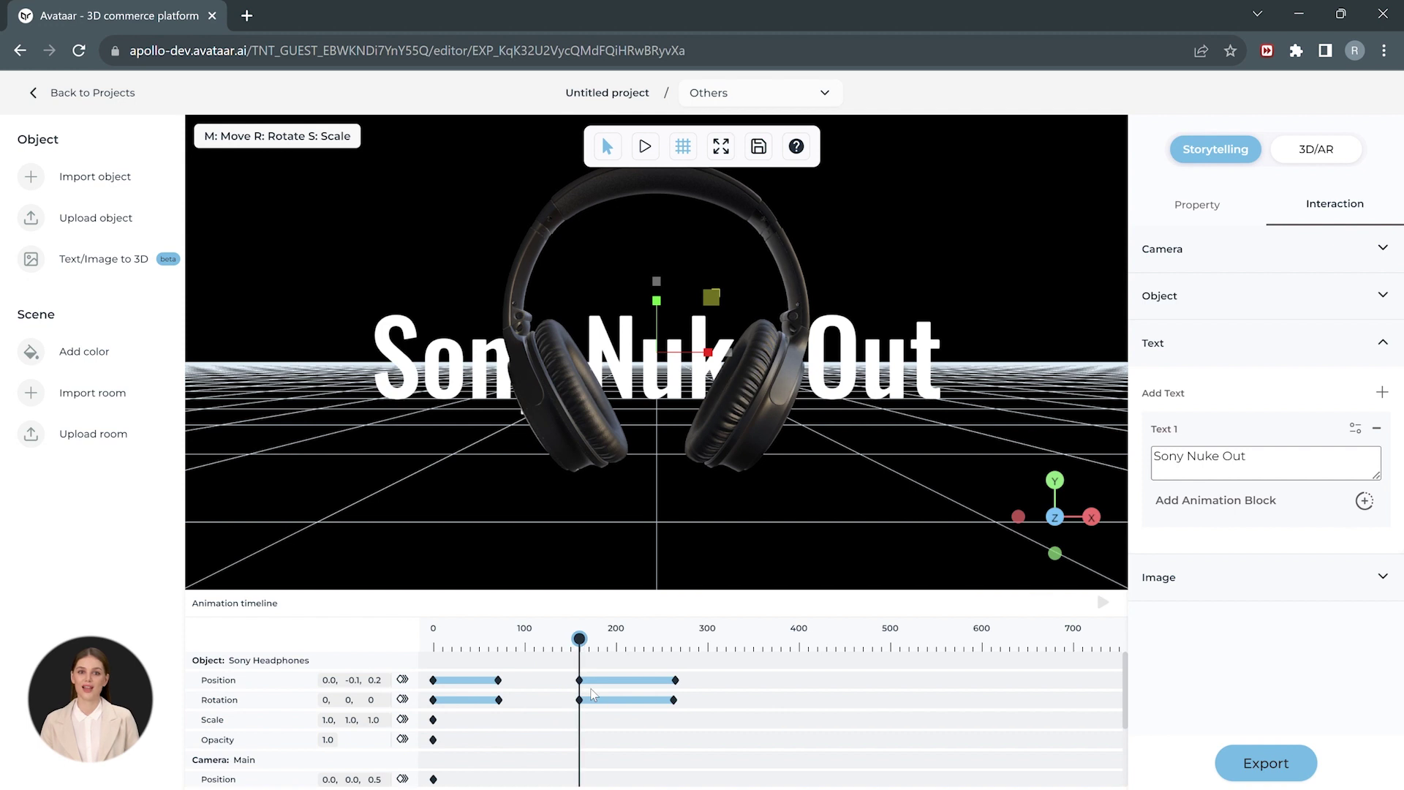
{"action": "scroll", "coordinate": [593, 695], "scroll_direction": "down", "scroll_amount": 2}
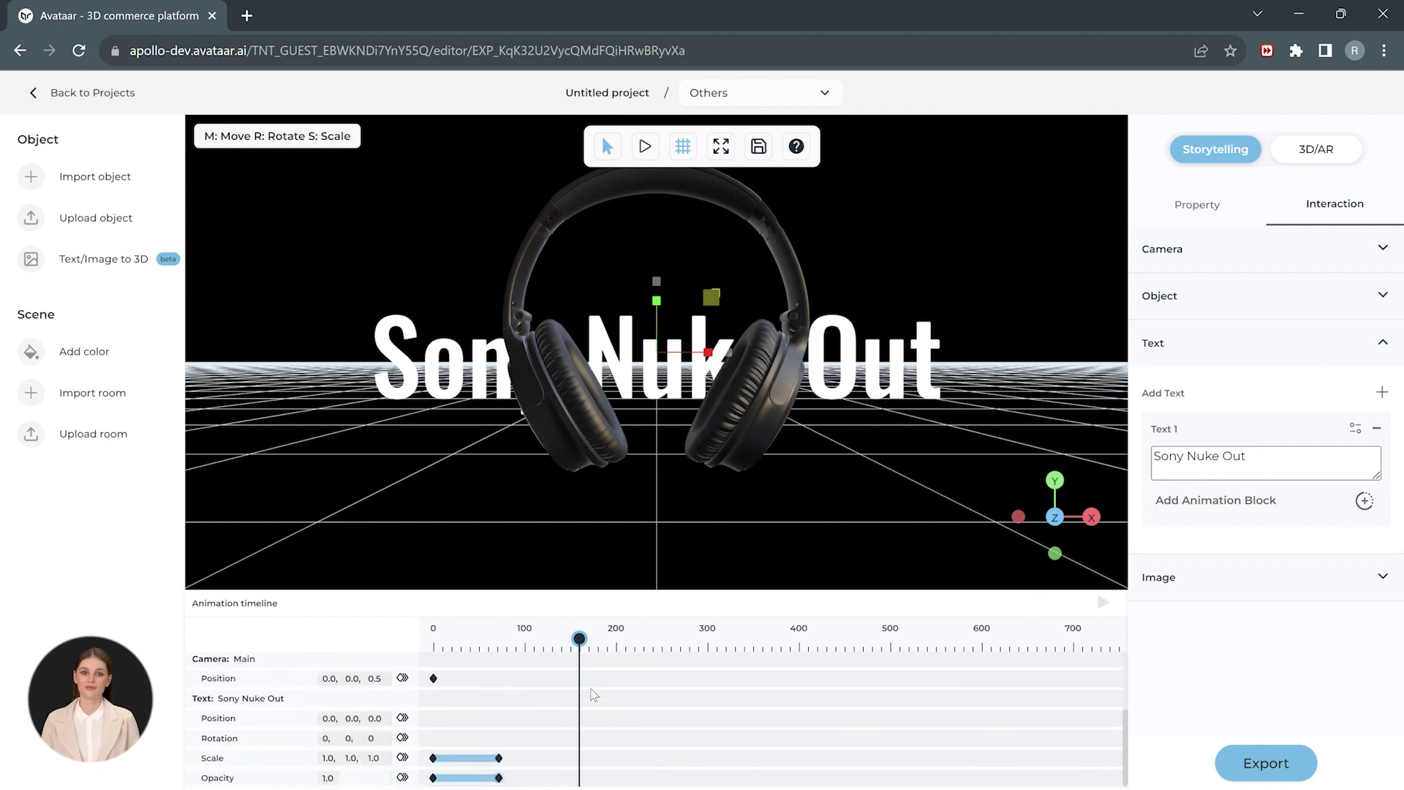
{"action": "left_click", "coordinate": [403, 778]}
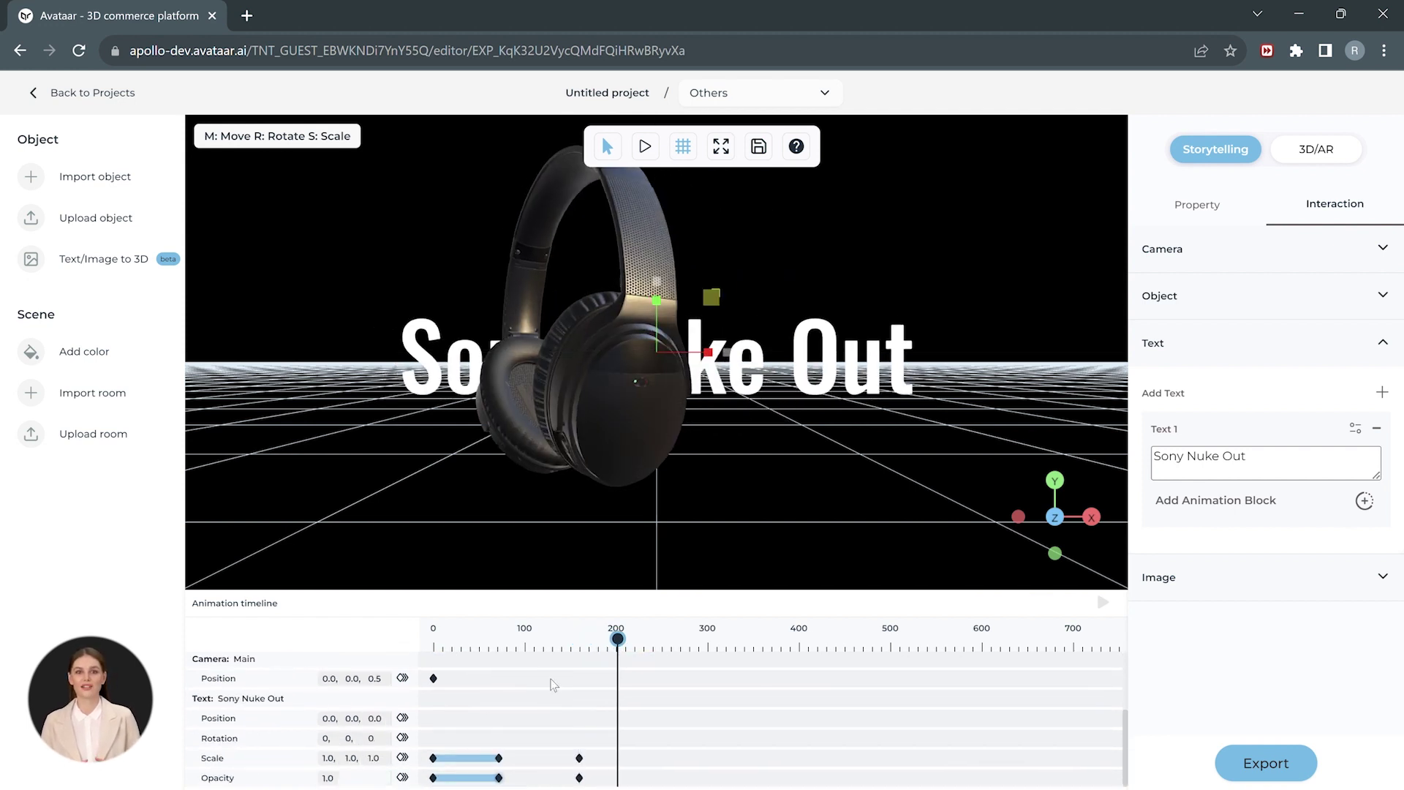
Step: Add a later Opacity keyframe at 0 so the Sony Nuke Out caption fades out
{"action": "left_click", "coordinate": [403, 777]}
{"action": "left_click", "coordinate": [665, 715]}
{"action": "left_click_drag", "start_coordinate": [618, 717], "coordinate": [433, 717]}
{"action": "scroll", "coordinate": [677, 717], "scroll_direction": "up", "scroll_amount": 2}
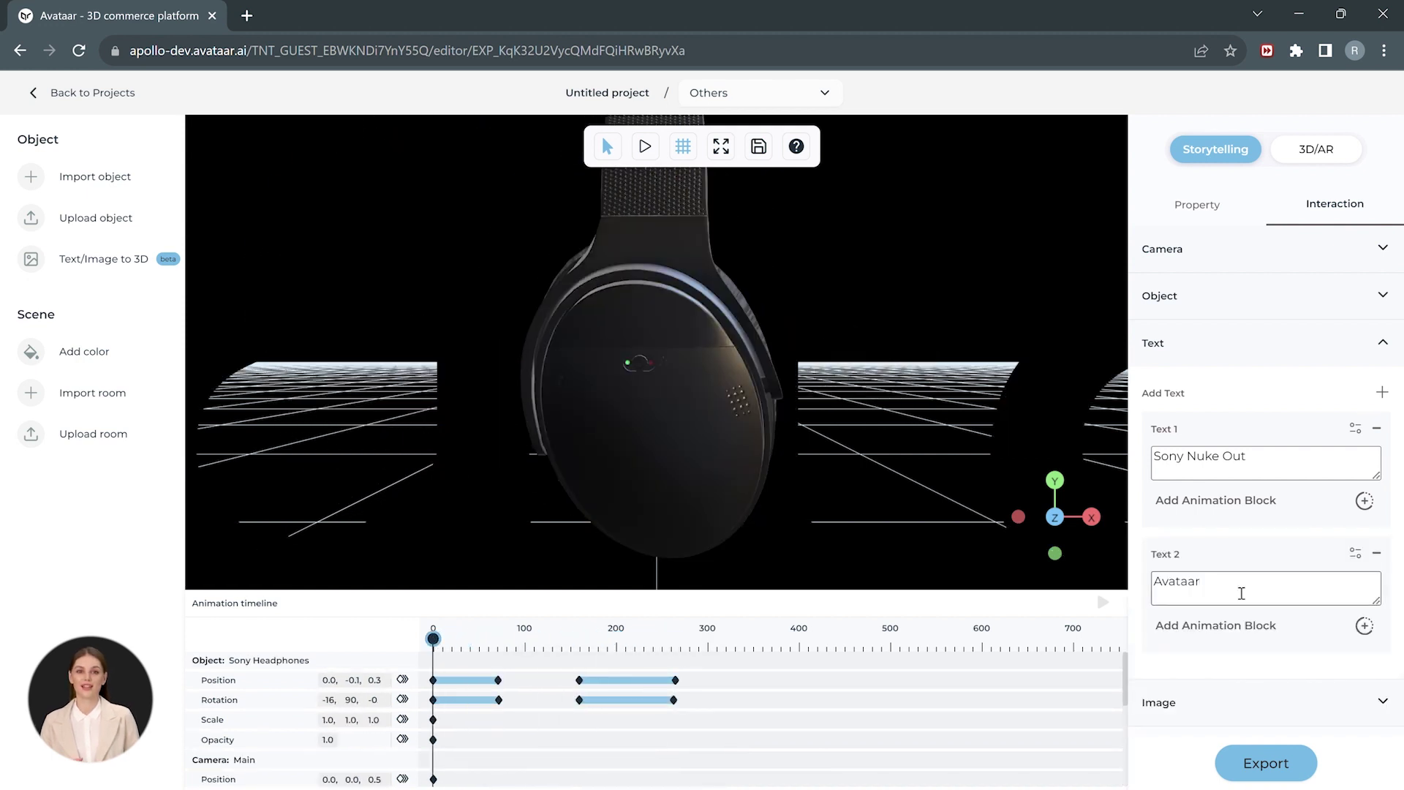
Step: Change Text 2 to 'EXTRA BASS TECHNOLOGY' with font size 0.05
{"action": "double_click", "coordinate": [1241, 593]}
{"action": "type", "text": "EXTRA BASS TECHNOLOGY"}
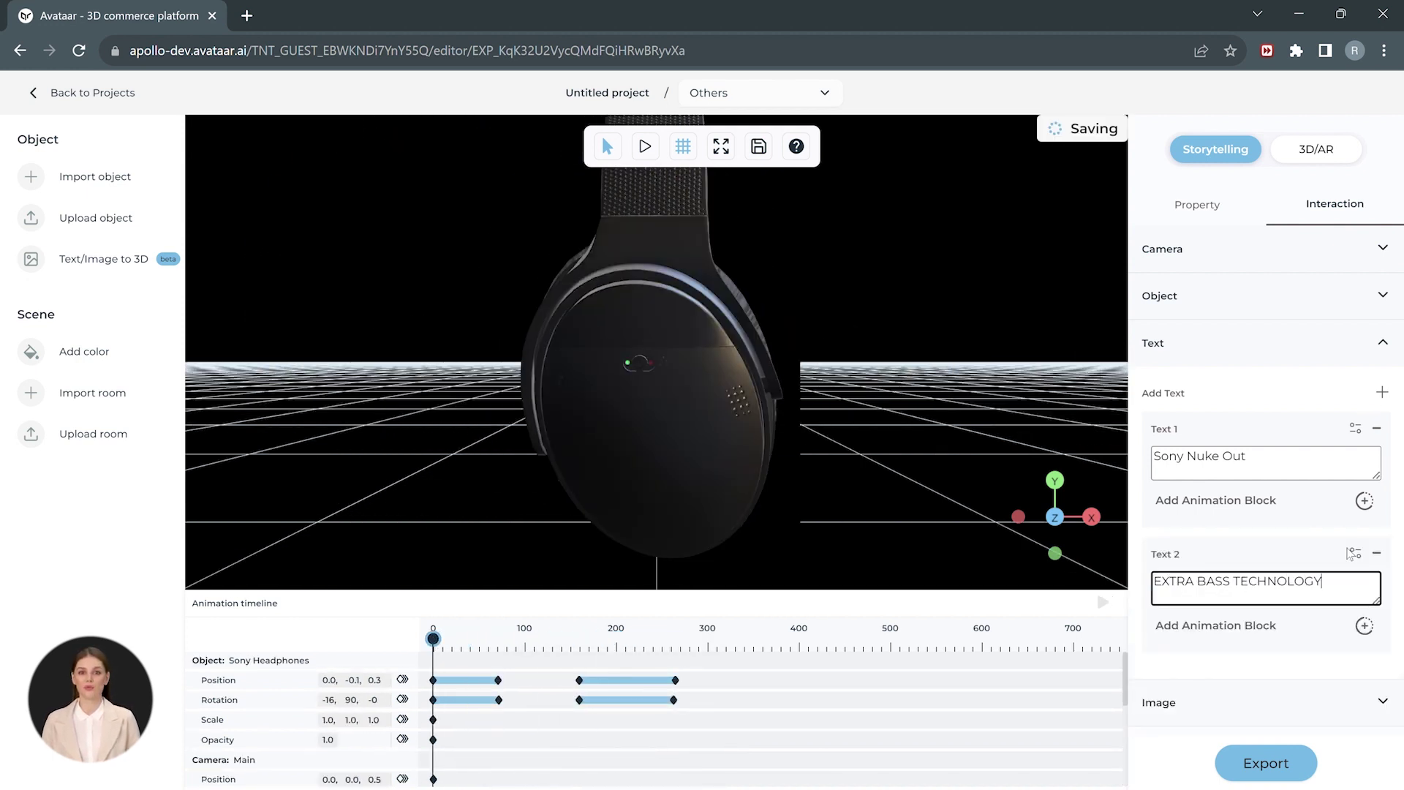
{"action": "left_click", "coordinate": [1356, 553]}
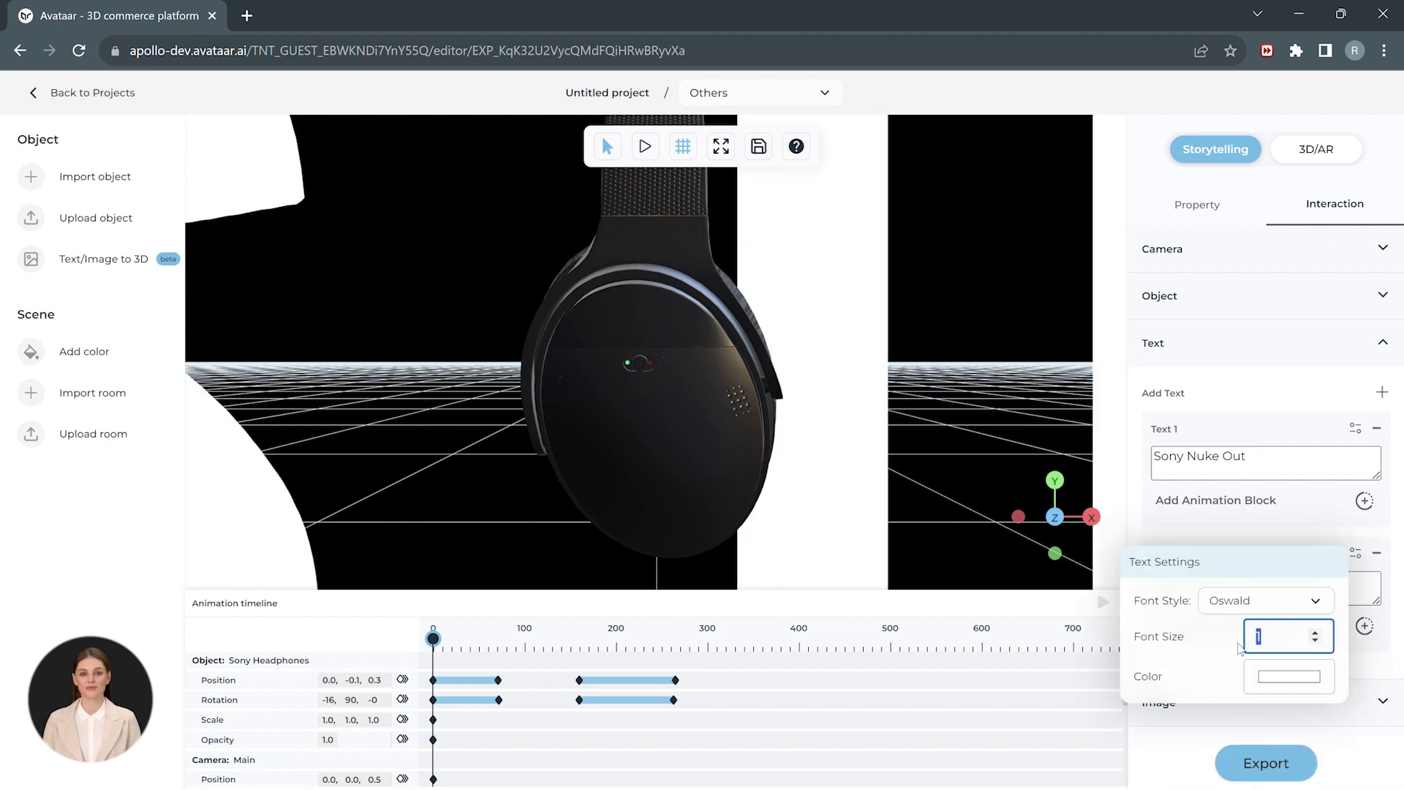
{"action": "type", "text": "0.05"}
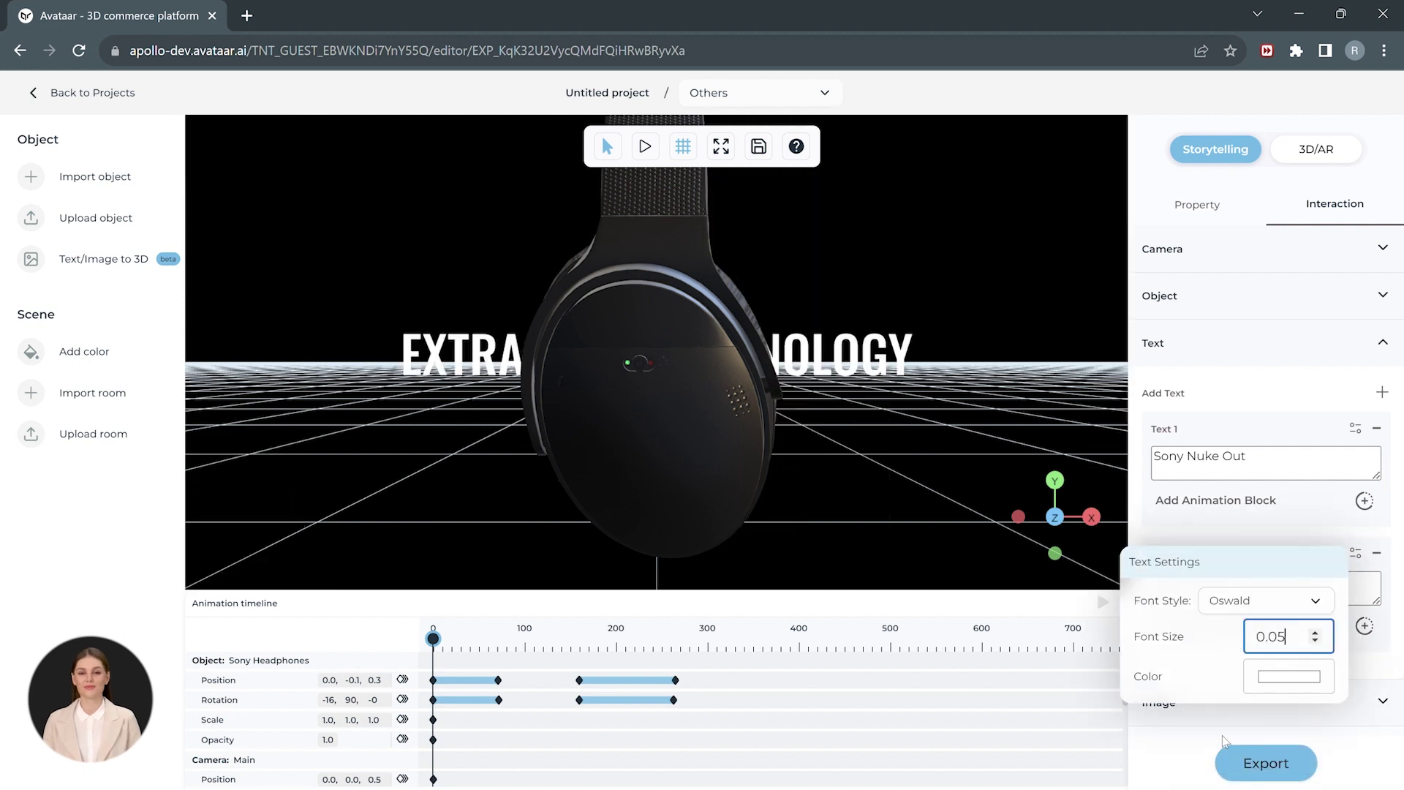
Step: Key the heading to slide up from a lower spot at frame ~230 to a higher one at ~305
{"action": "left_click_drag", "start_coordinate": [465, 643], "coordinate": [716, 674]}
{"action": "left_click", "coordinate": [907, 357]}
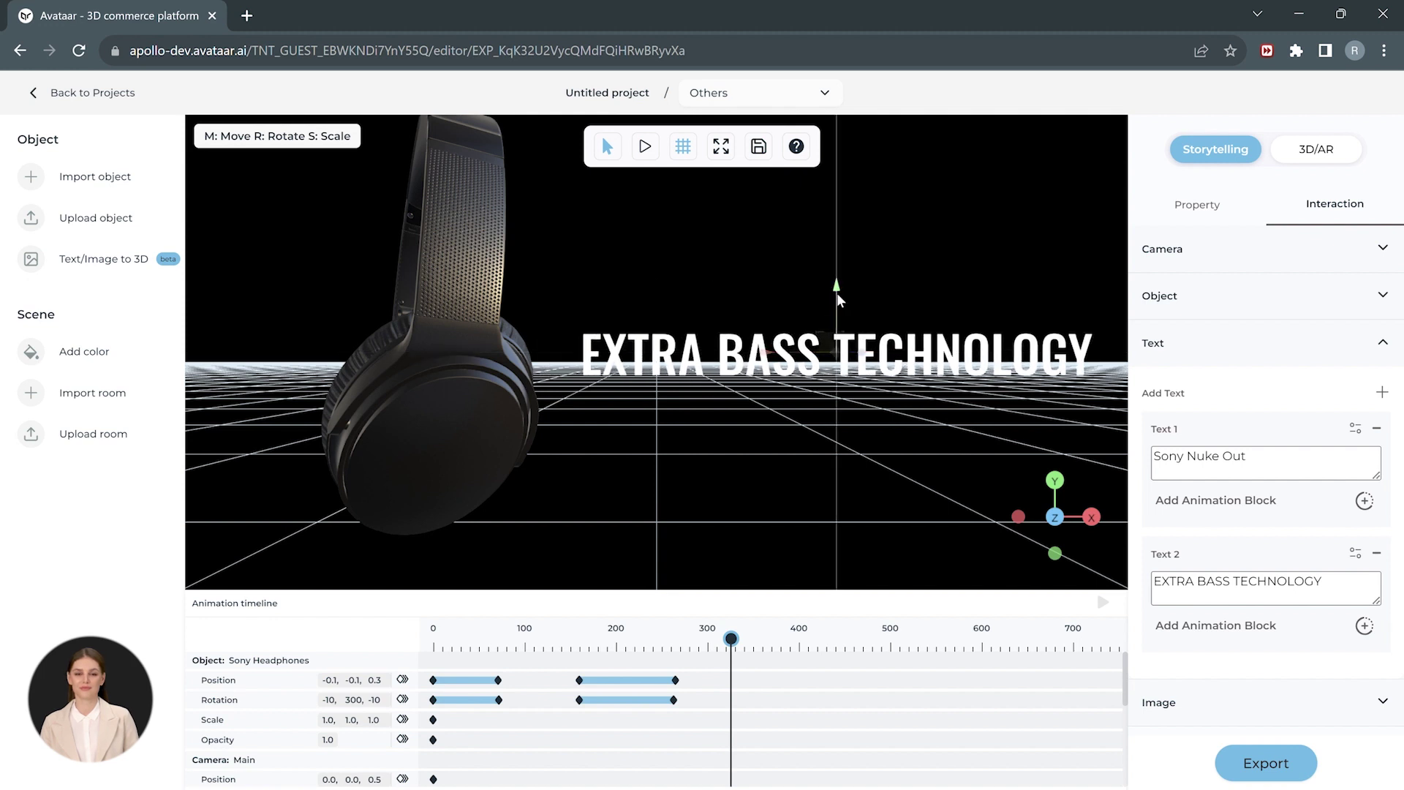
{"action": "left_click_drag", "start_coordinate": [836, 354], "coordinate": [836, 285]}
{"action": "scroll", "coordinate": [393, 742], "scroll_direction": "down", "scroll_amount": 3}
{"action": "left_click_drag", "start_coordinate": [731, 638], "coordinate": [645, 639]}
{"action": "left_click_drag", "start_coordinate": [836, 355], "coordinate": [836, 481]}
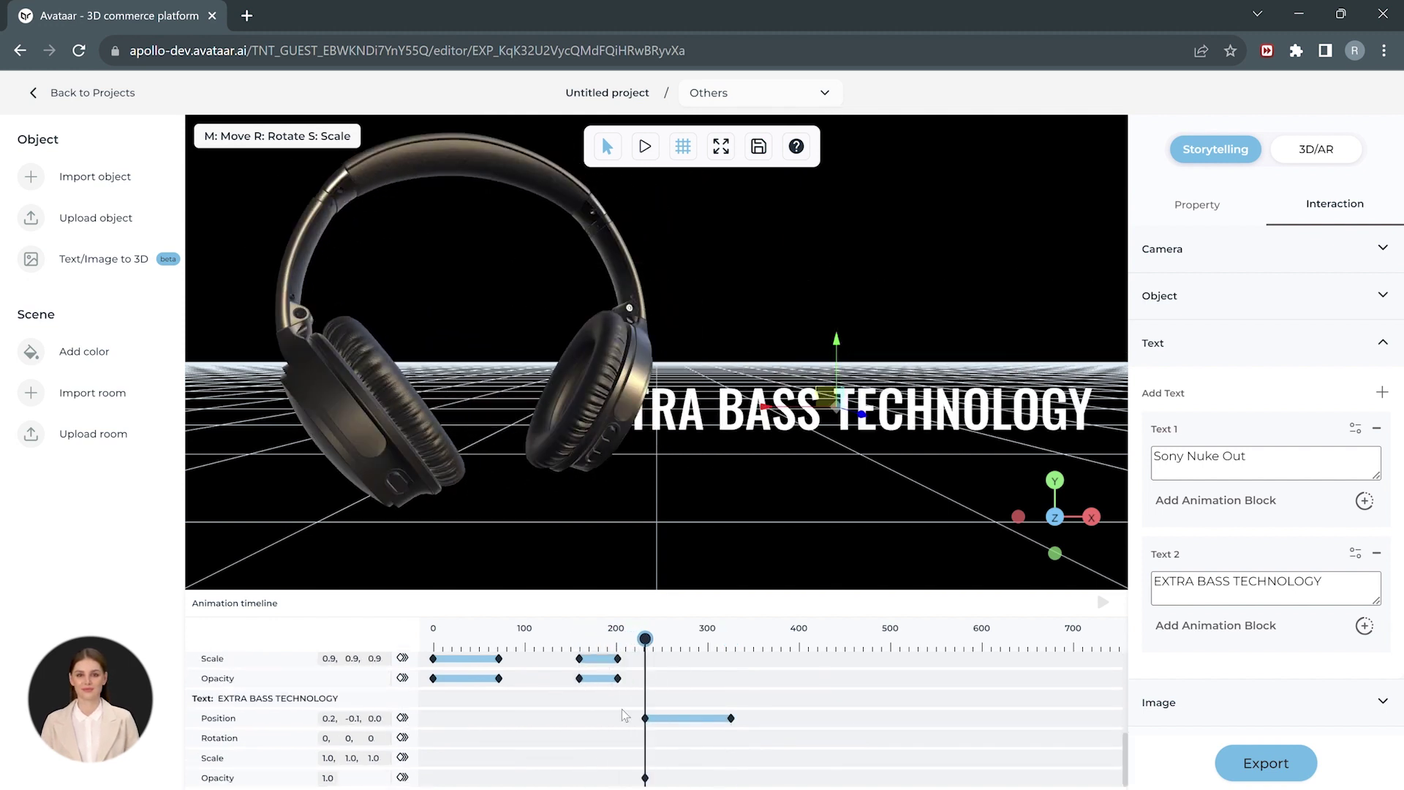
Step: Key the heading's opacity from transparent to visible and shorten its slide-in
{"action": "left_click", "coordinate": [645, 777]}
{"action": "left_click", "coordinate": [685, 778]}
{"action": "left_click", "coordinate": [728, 716]}
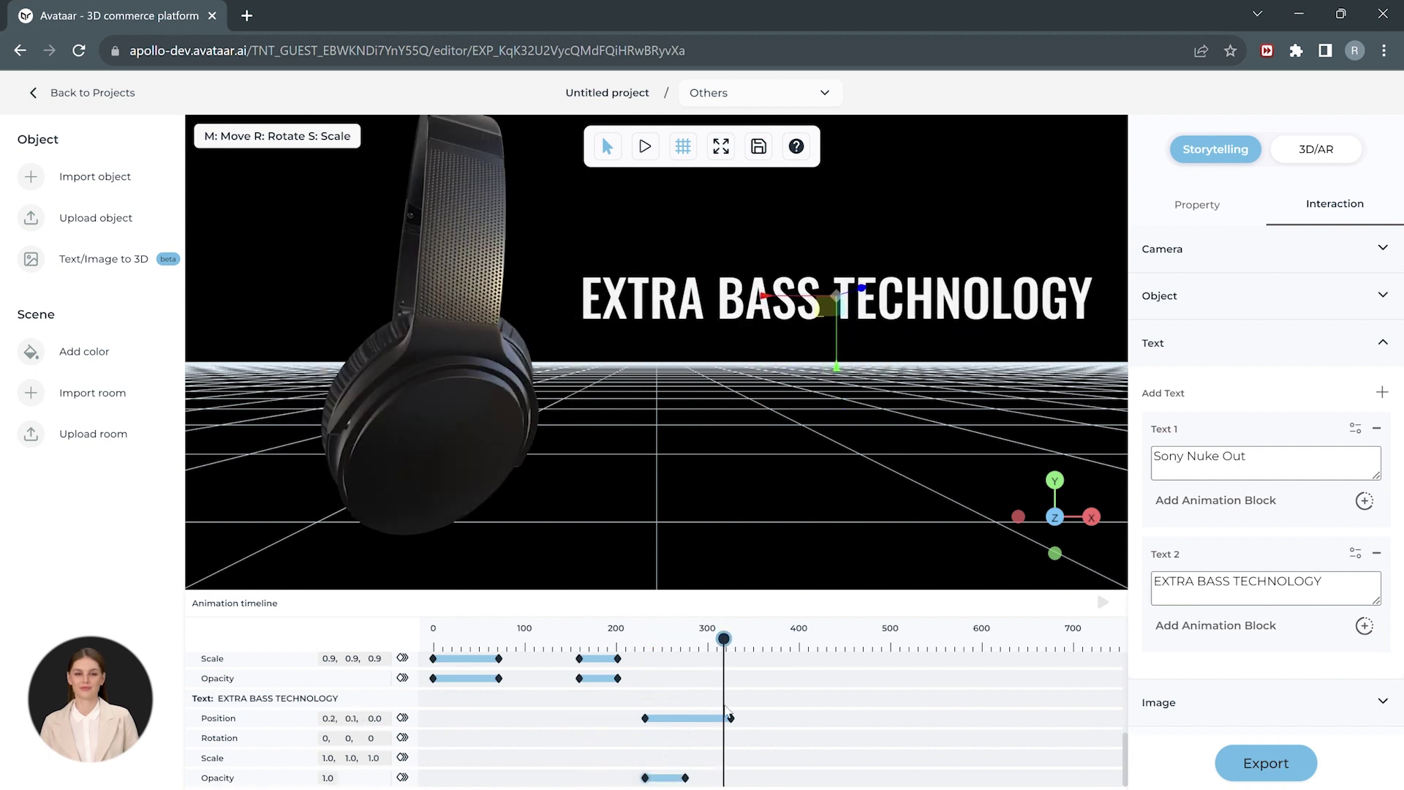
{"action": "left_click_drag", "start_coordinate": [730, 718], "coordinate": [695, 718]}
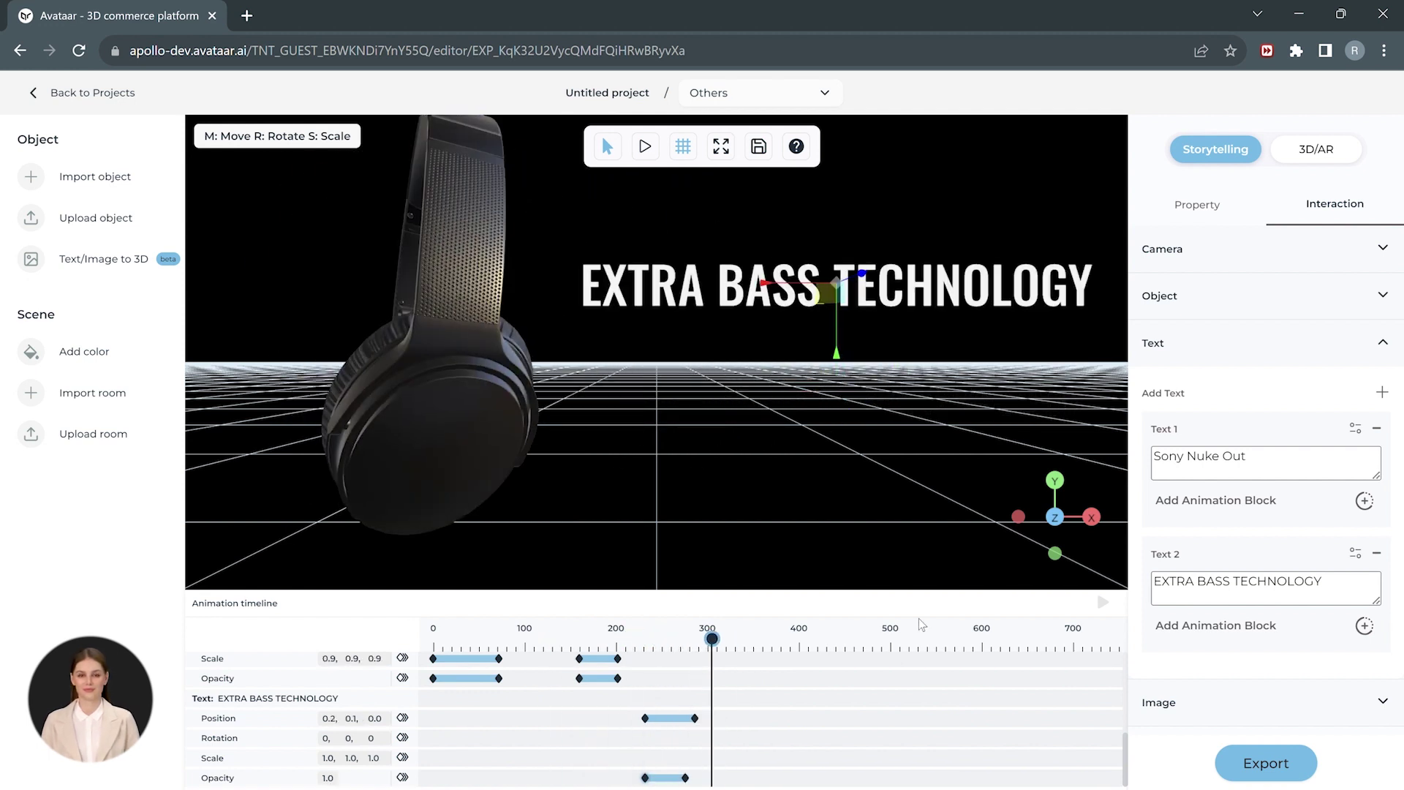
Step: Add Text 3 'Tailor made for electronic dance music lovers.' at font size 0.2 with a new font style
{"action": "left_click", "coordinate": [1381, 393]}
{"action": "type", "text": "Tailor made for electronic dance music lovers."}
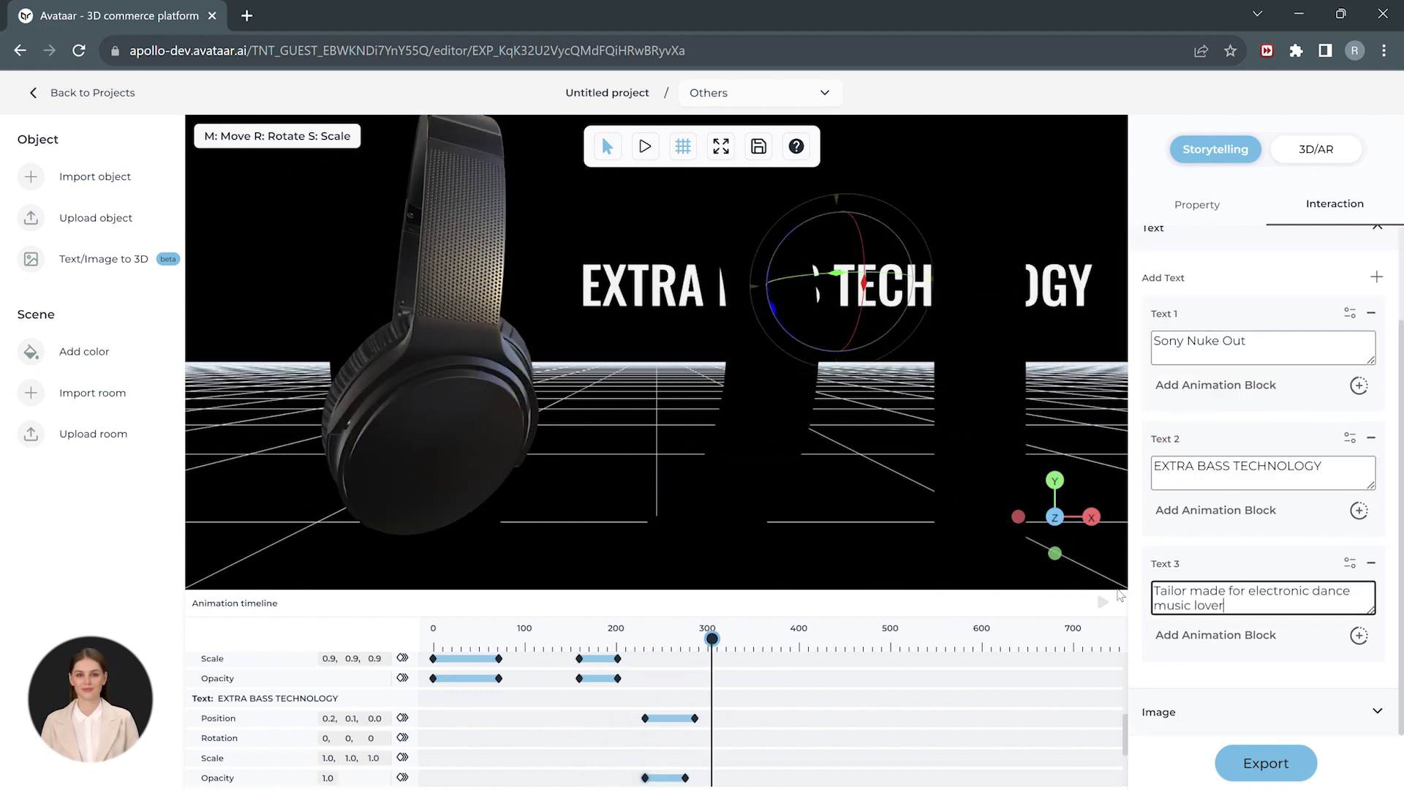
{"action": "left_click", "coordinate": [1350, 562]}
{"action": "double_click", "coordinate": [1283, 646]}
{"action": "type", "text": "0.2"}
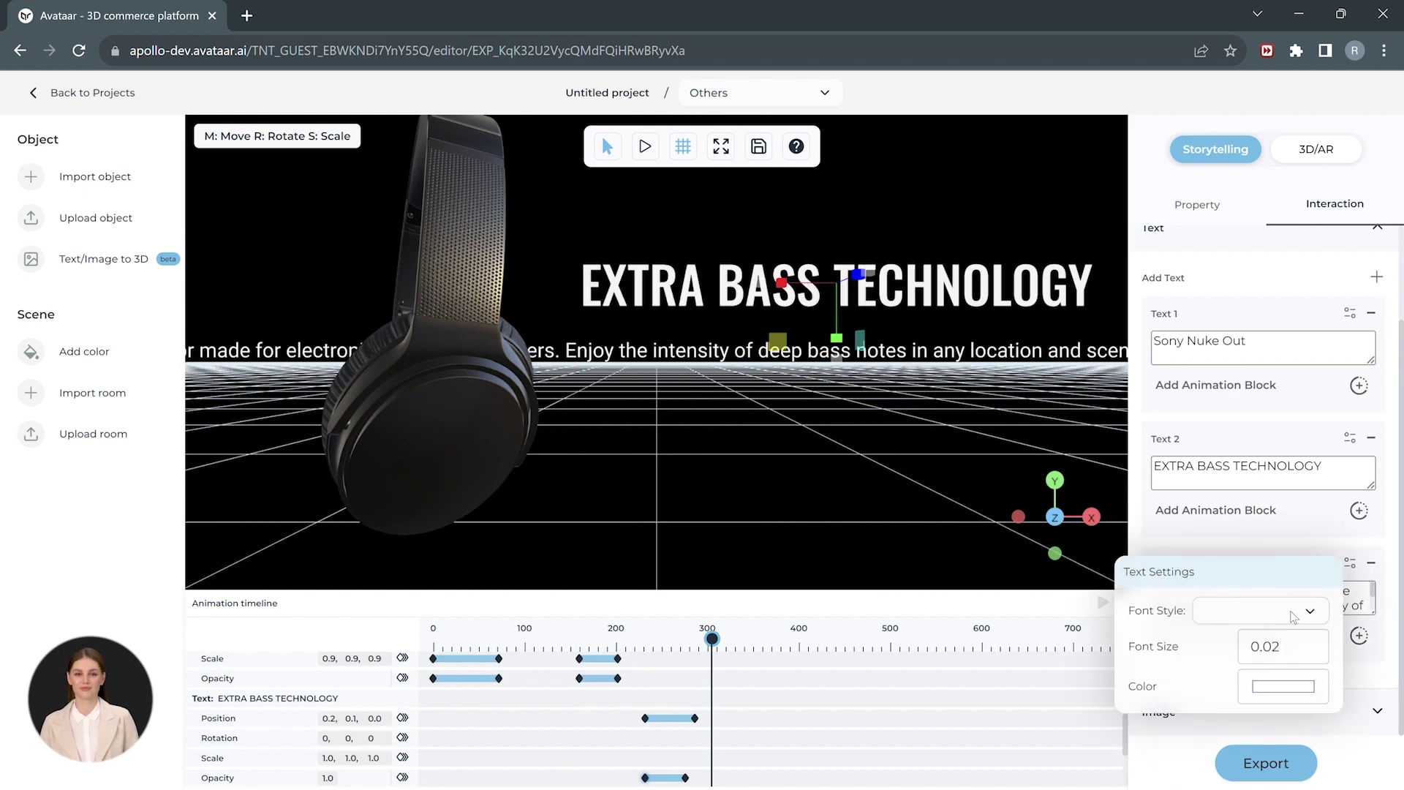
{"action": "left_click", "coordinate": [1260, 611]}
{"action": "left_click", "coordinate": [1238, 670]}
{"action": "scroll", "coordinate": [743, 702], "scroll_direction": "down", "scroll_amount": 2}
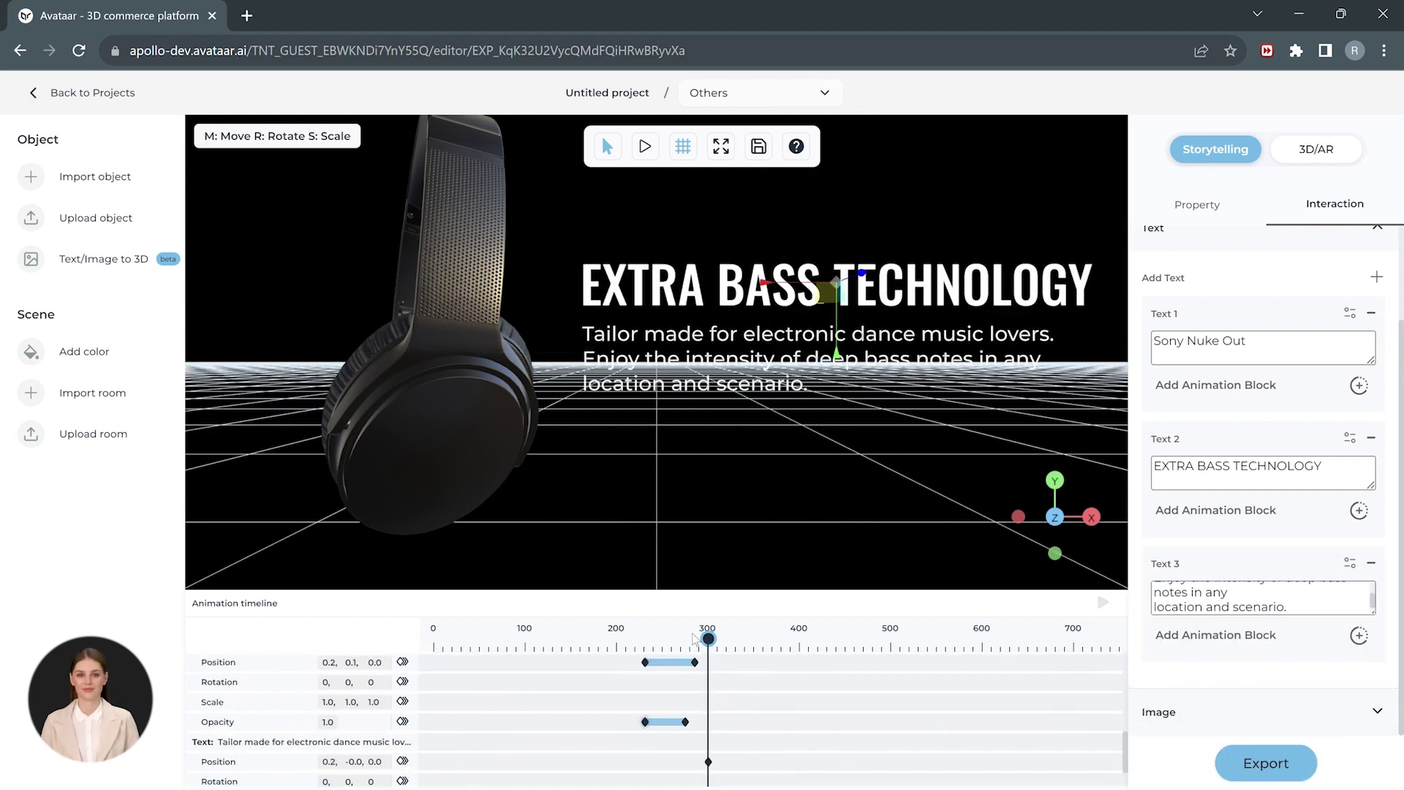
{"action": "left_click_drag", "start_coordinate": [712, 639], "coordinate": [720, 667]}
{"action": "scroll", "coordinate": [522, 753], "scroll_direction": "down", "scroll_amount": 1}
Step: Preview the full headphone animation from the start to check the captions
{"action": "left_click", "coordinate": [645, 147]}
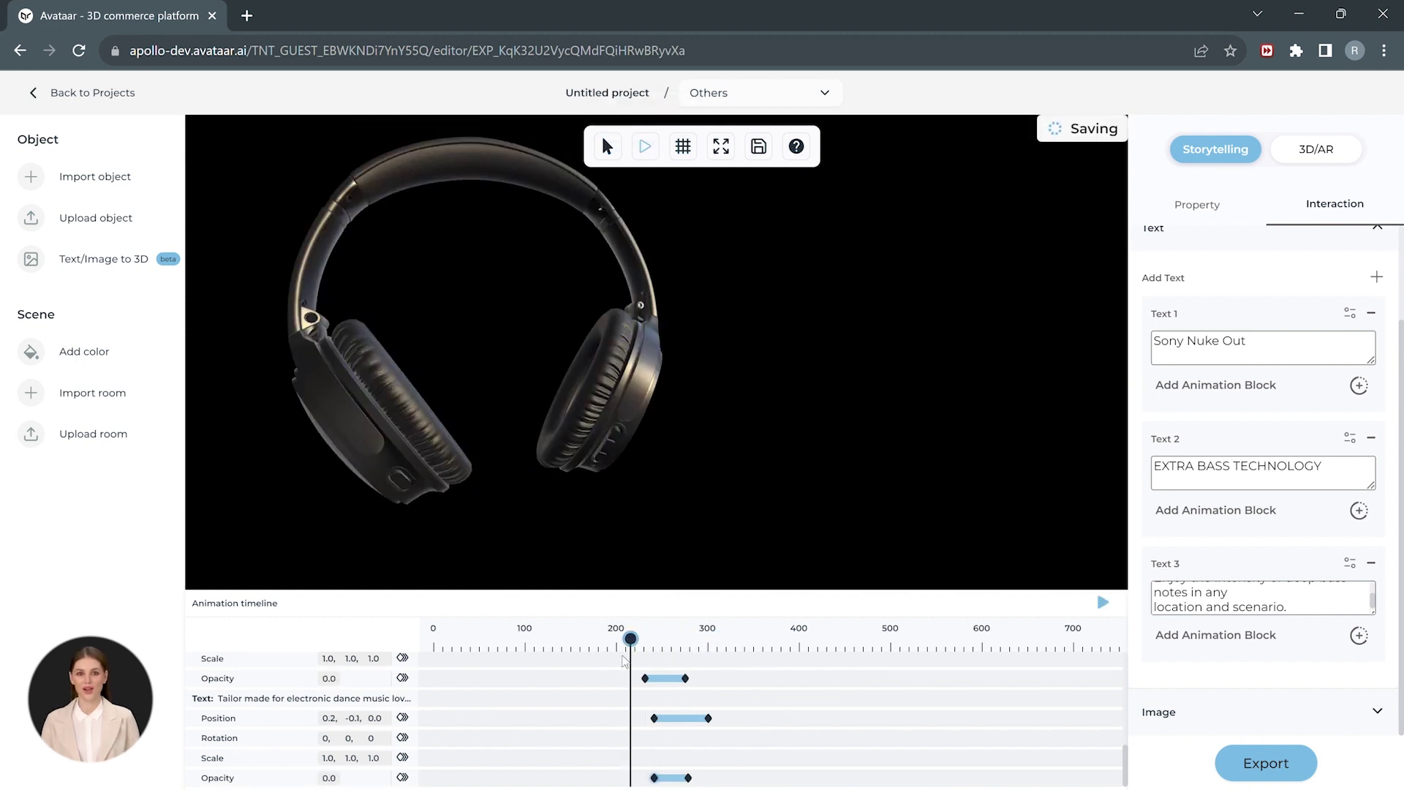
{"action": "left_click", "coordinate": [1103, 602]}
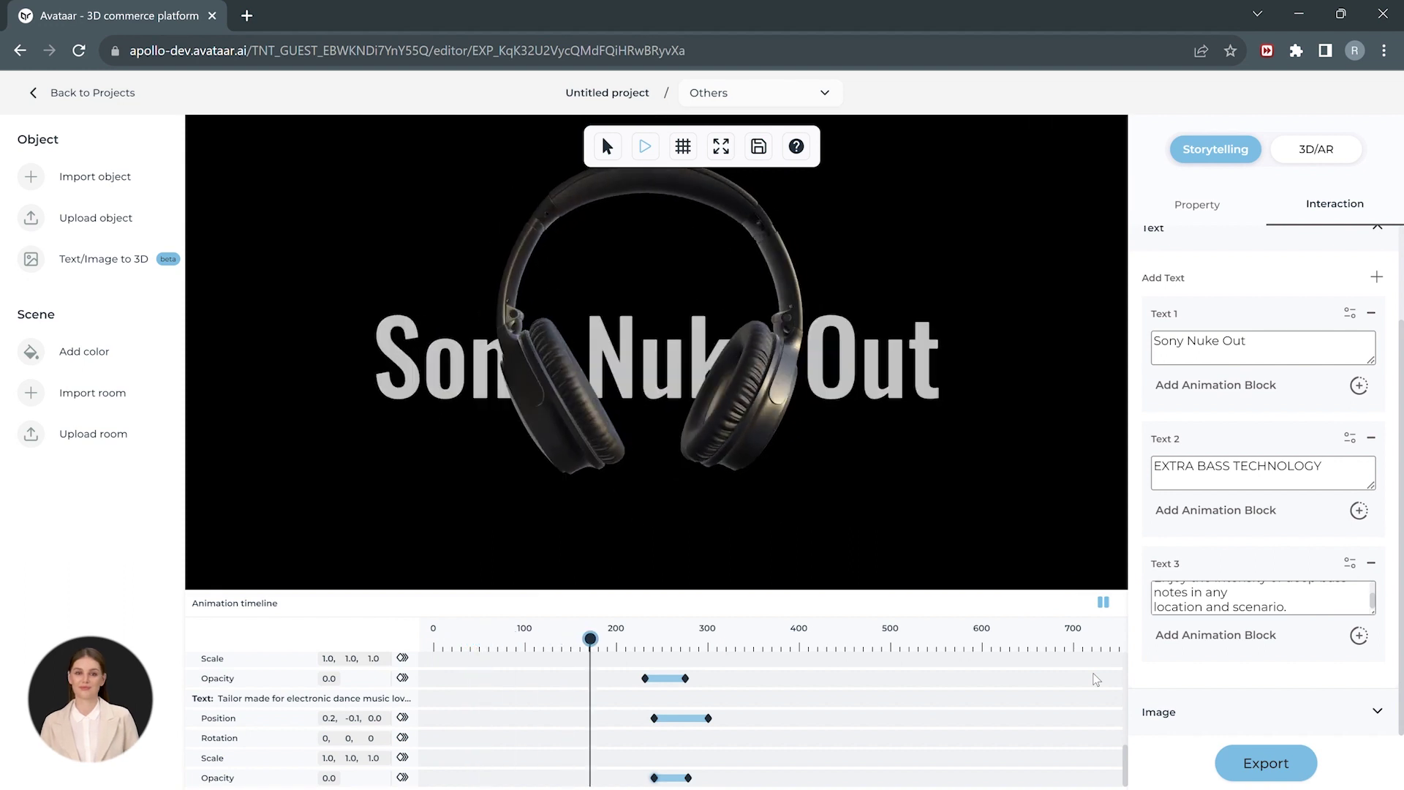